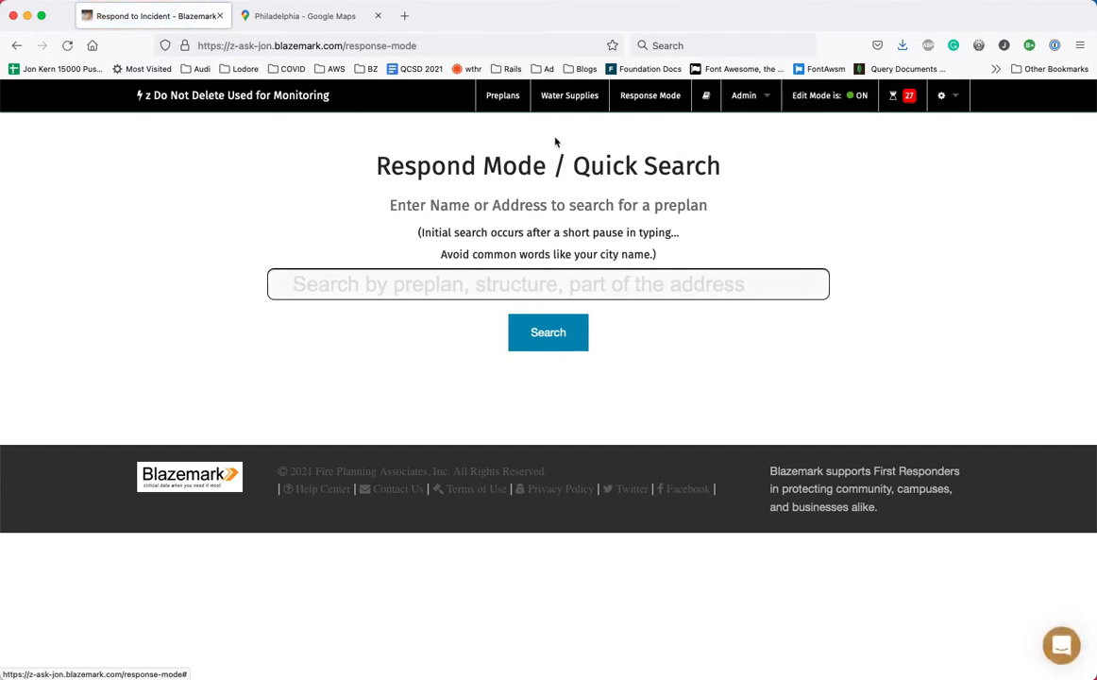
- Start a new Single Structure preplan and name it Old Main
click(504, 100)
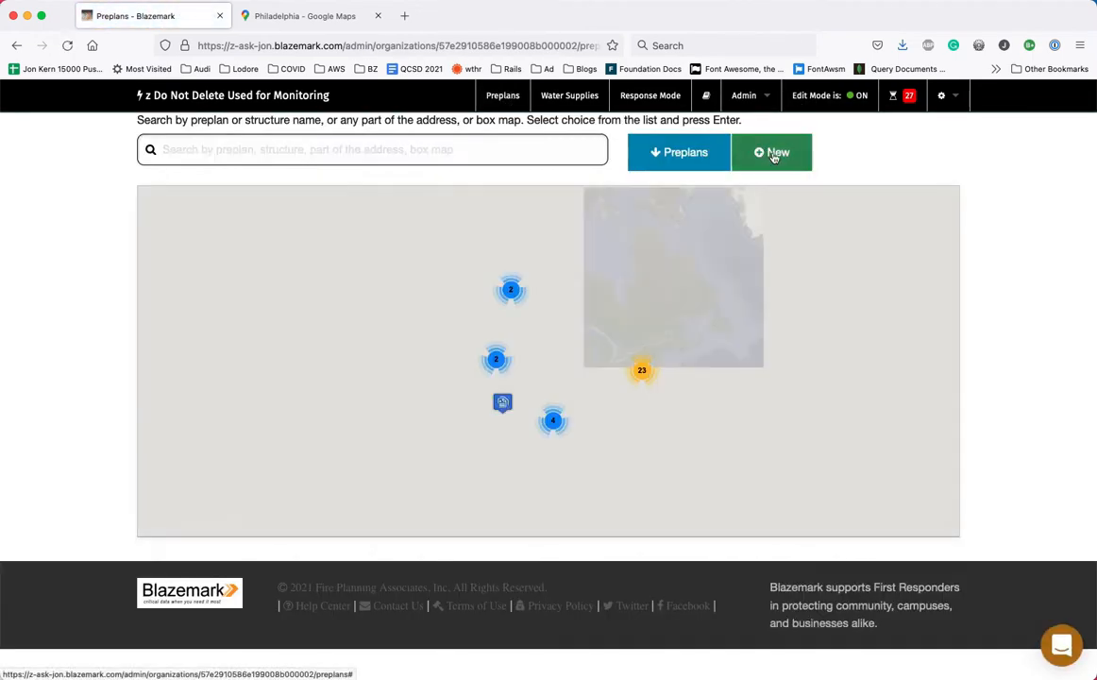
click(774, 157)
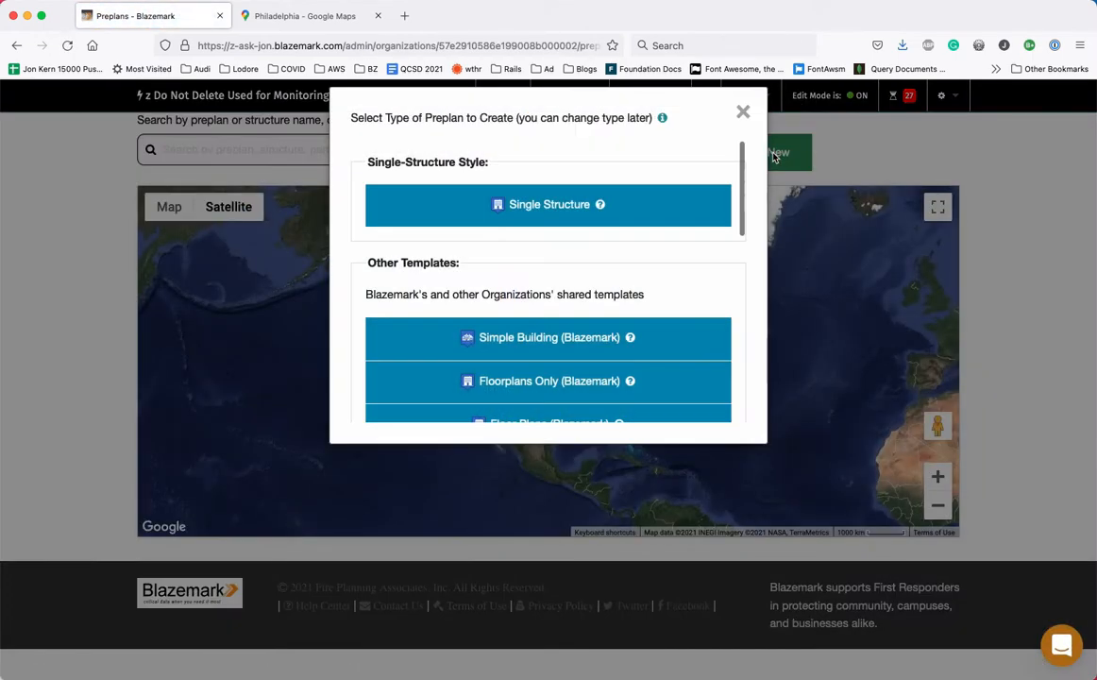
click(560, 210)
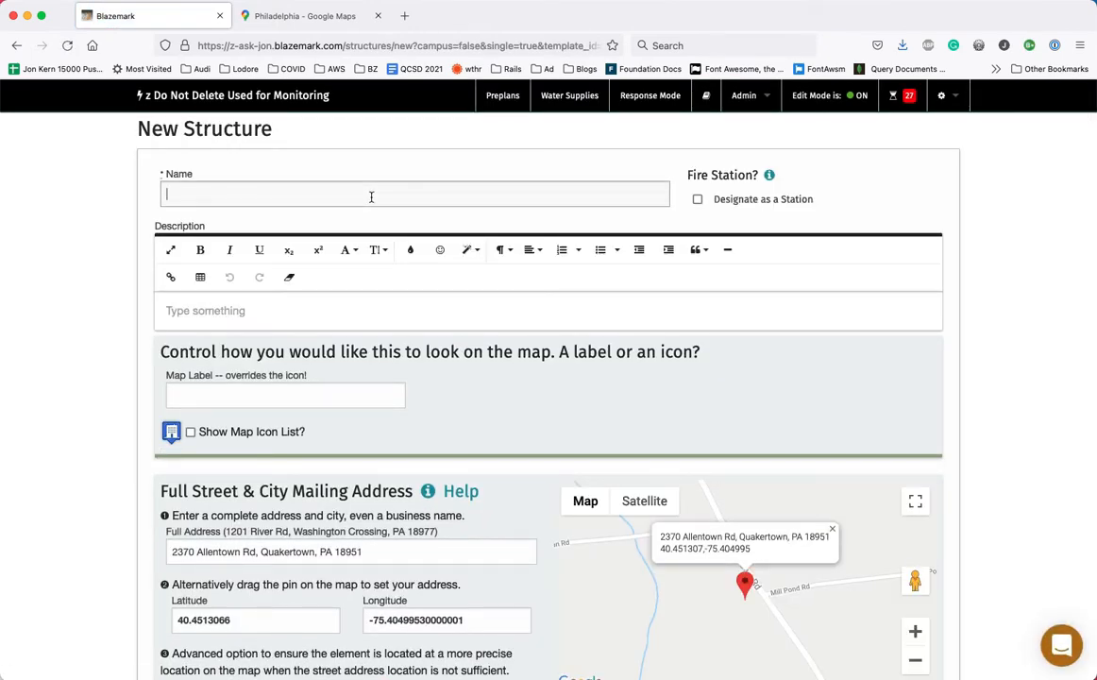
text(Old Main)
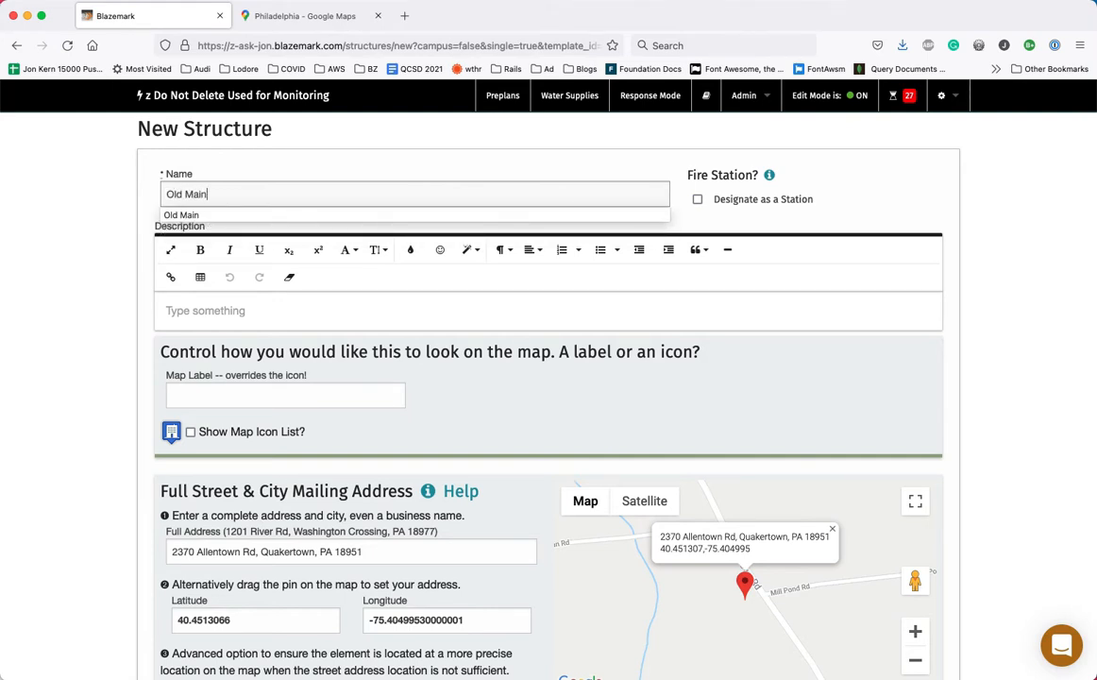
click(184, 301)
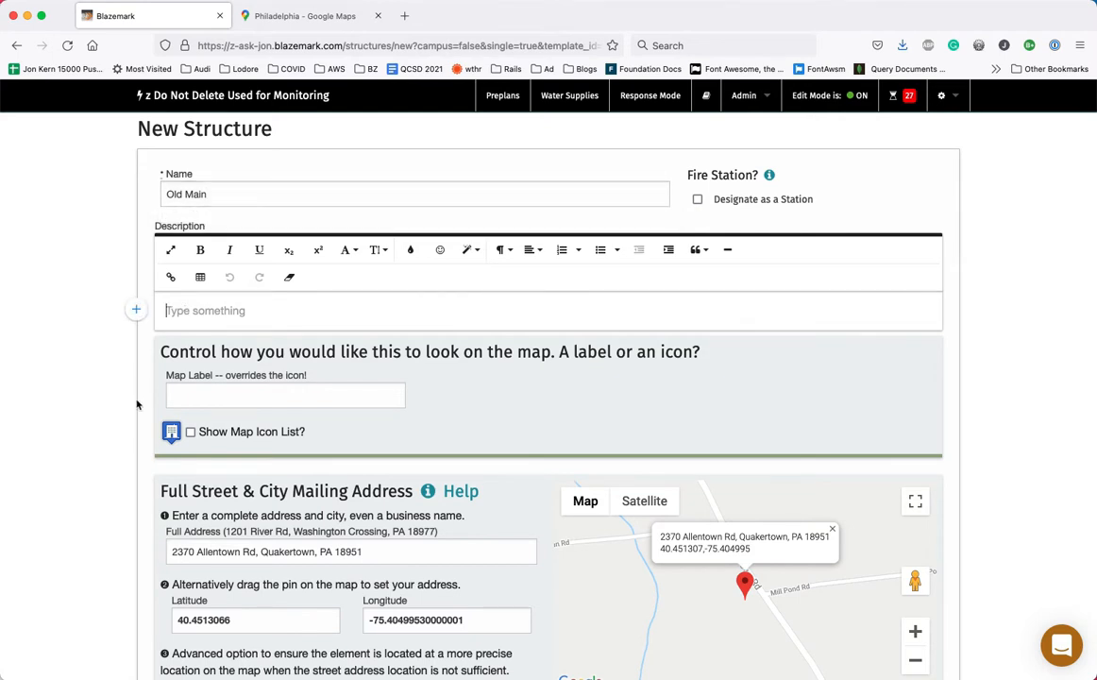
- Replace the structure's default address by searching for "Old Main Kutztown" and choosing the Kutztown University: Old Main suggestion
scroll(135, 404, down, 2)
click(208, 475)
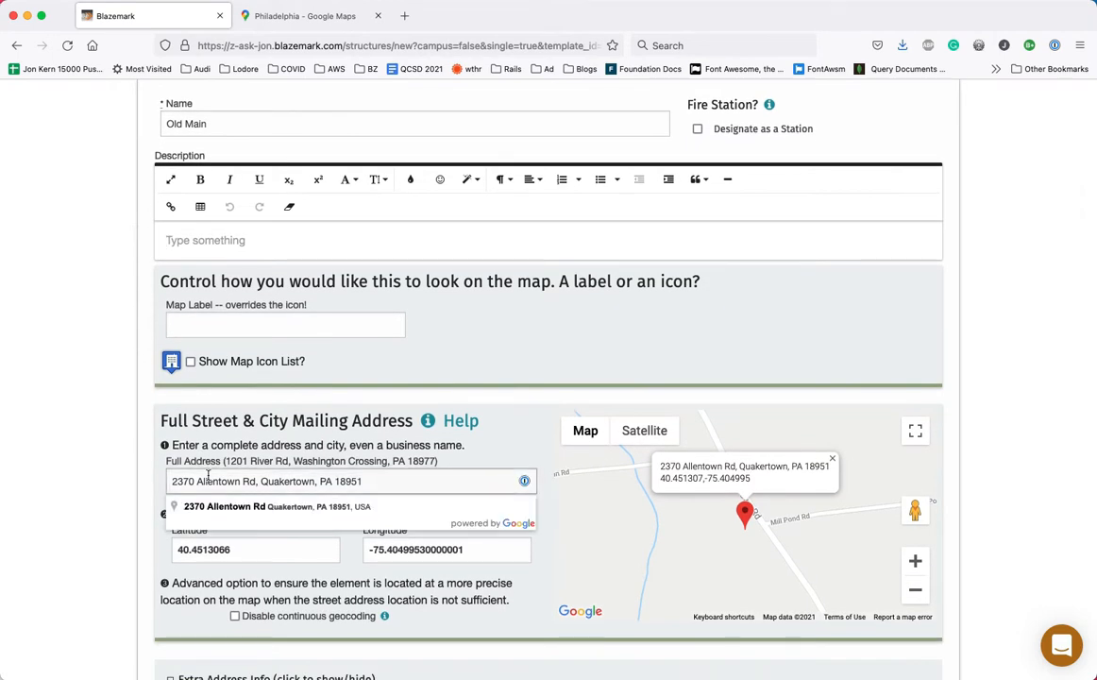
triple_click(208, 475)
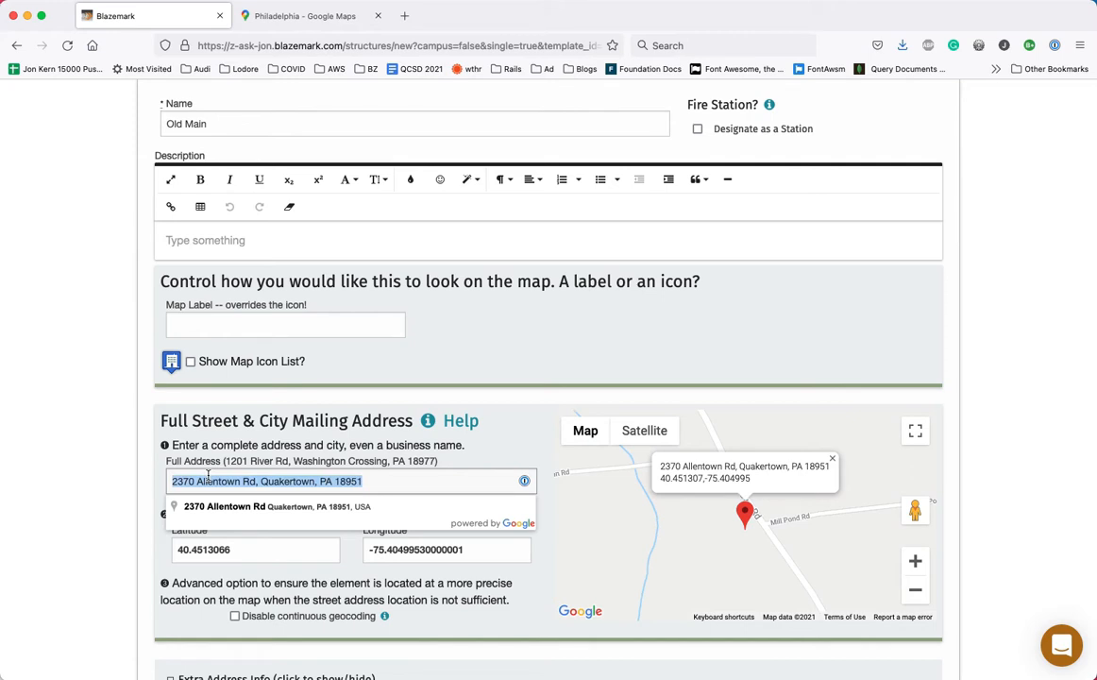
text(O)
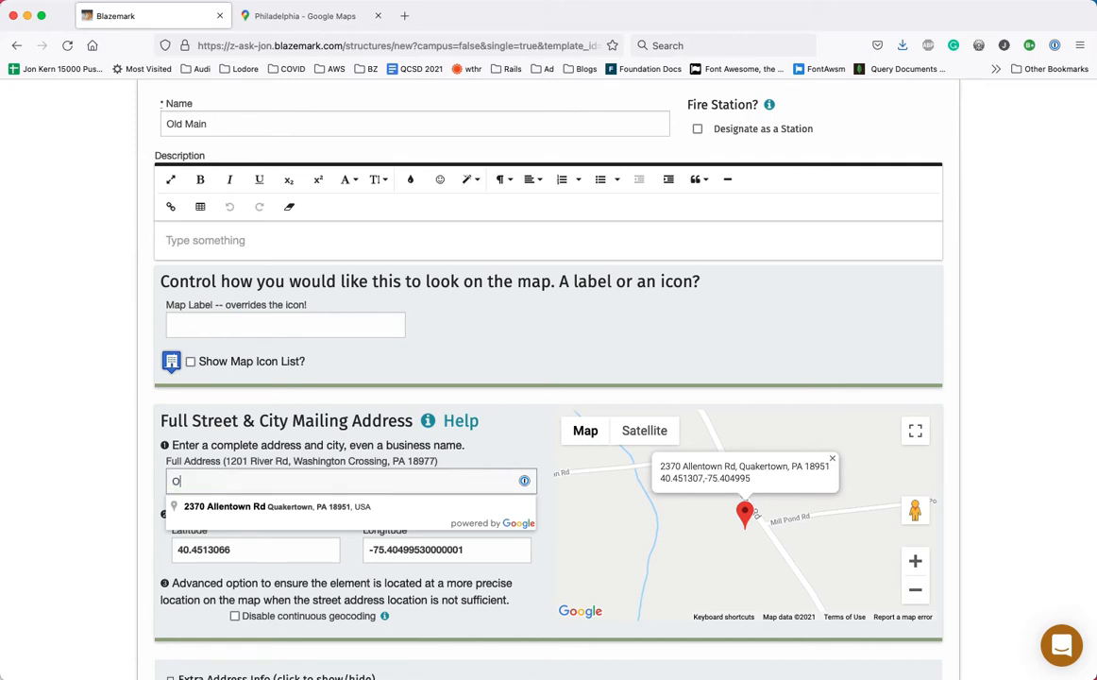
text(ld Main K)
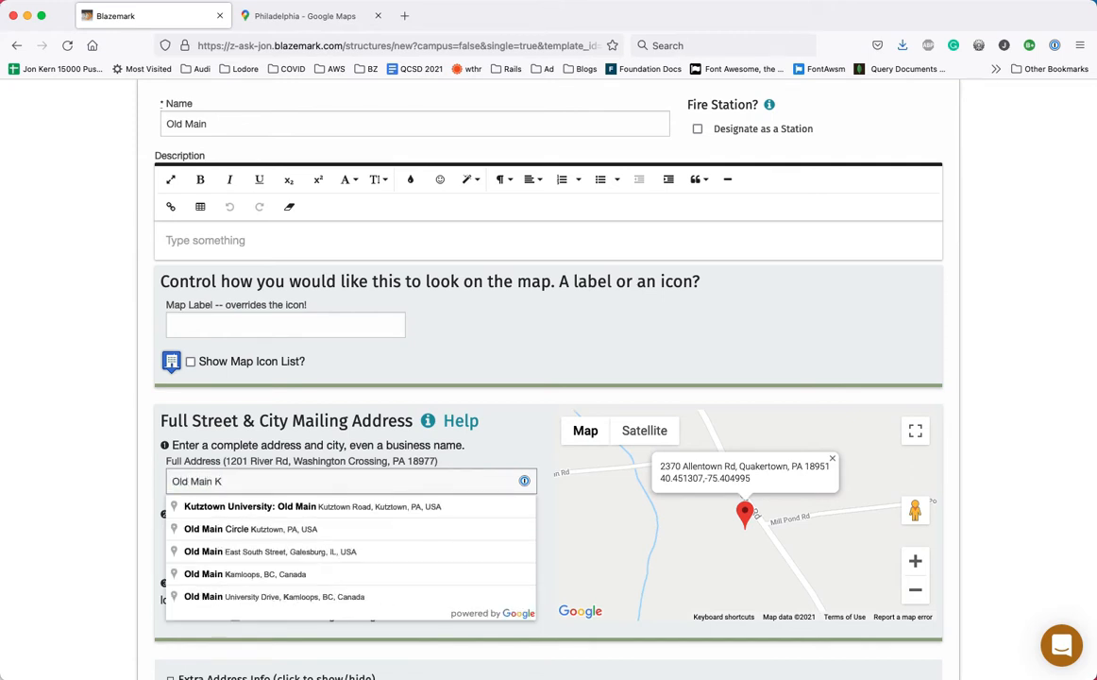
text(utztown)
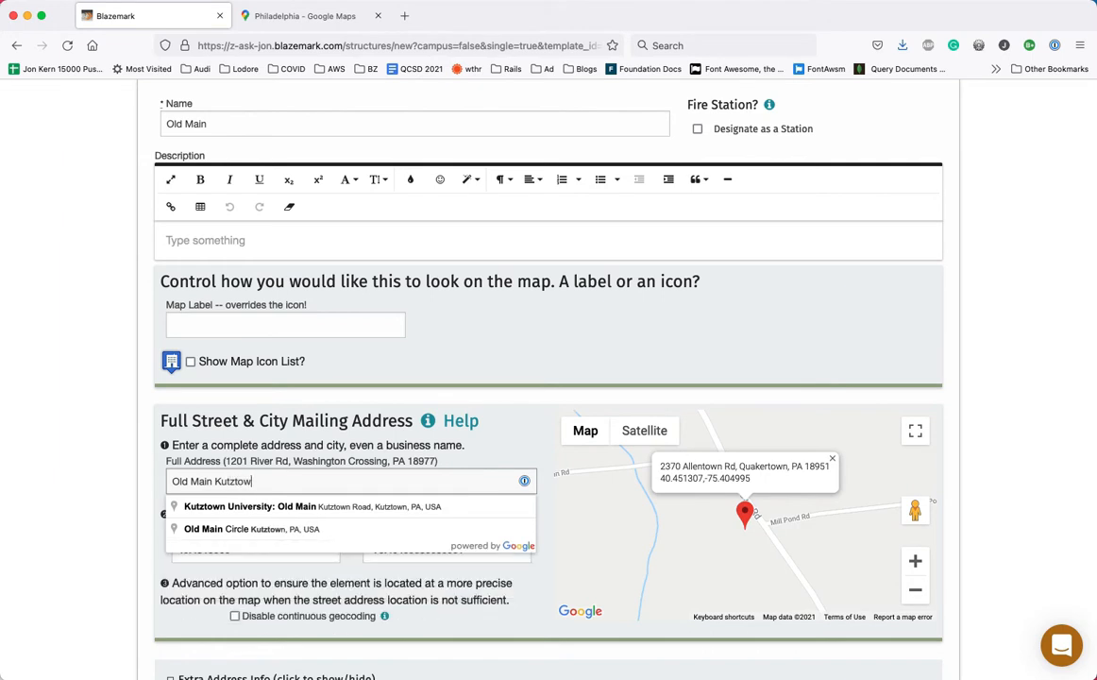
click(259, 508)
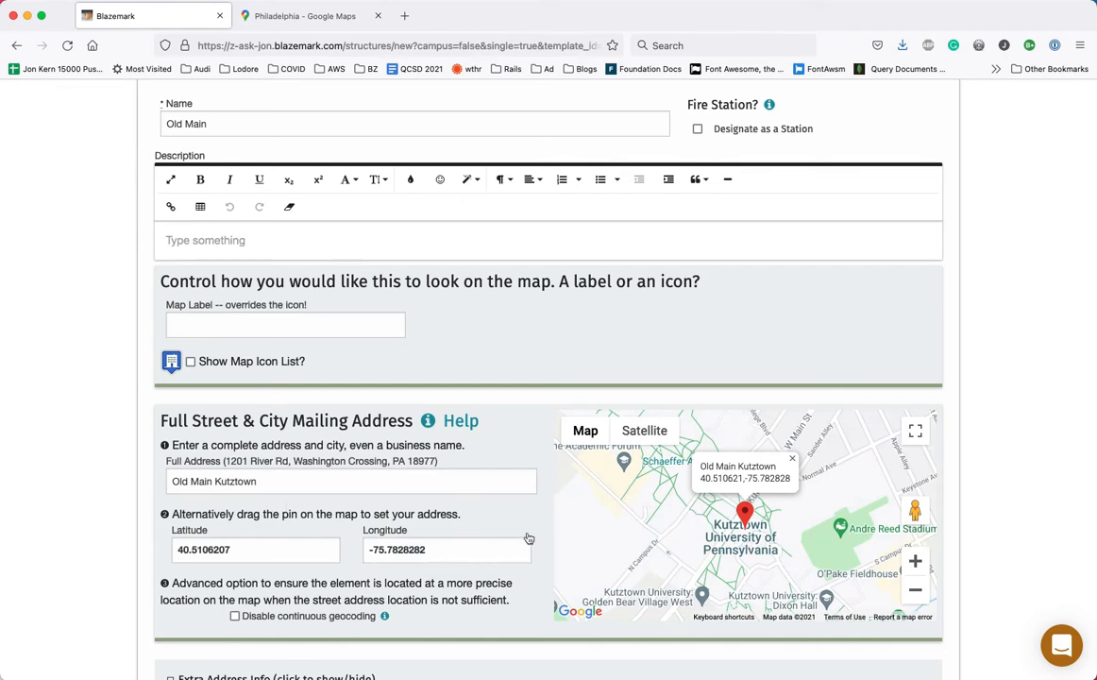
- Show the location map as satellite imagery and reselect the Kutztown University: Old Main suggestion as the structure's full address
click(646, 431)
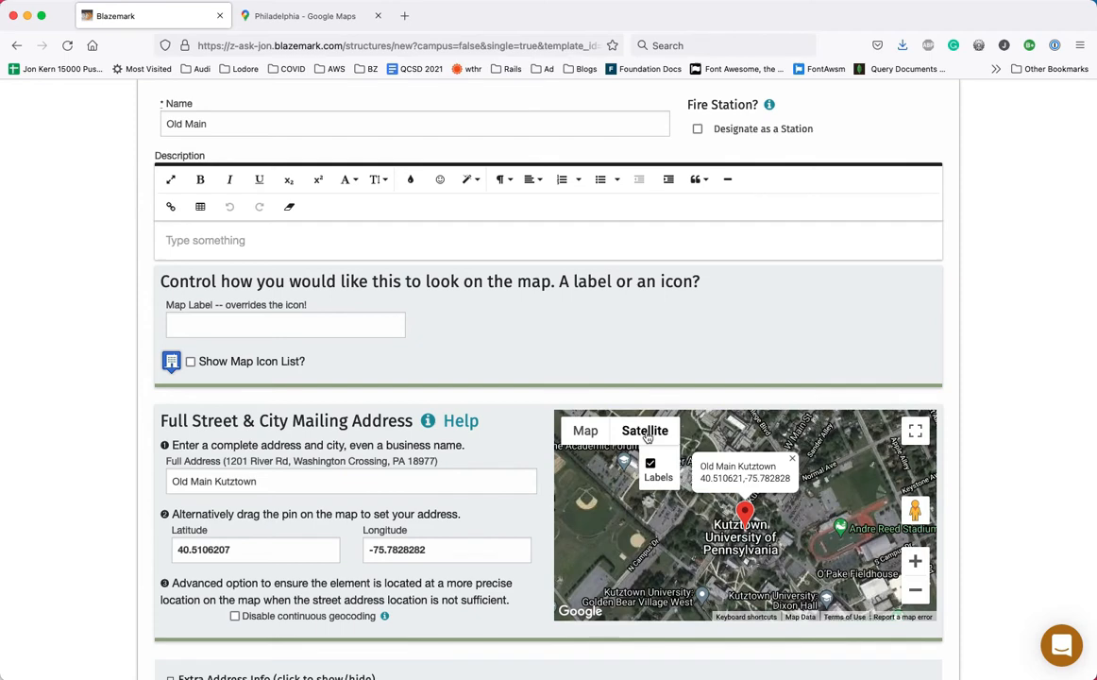
double_click(681, 517)
drag(691, 534, 621, 485)
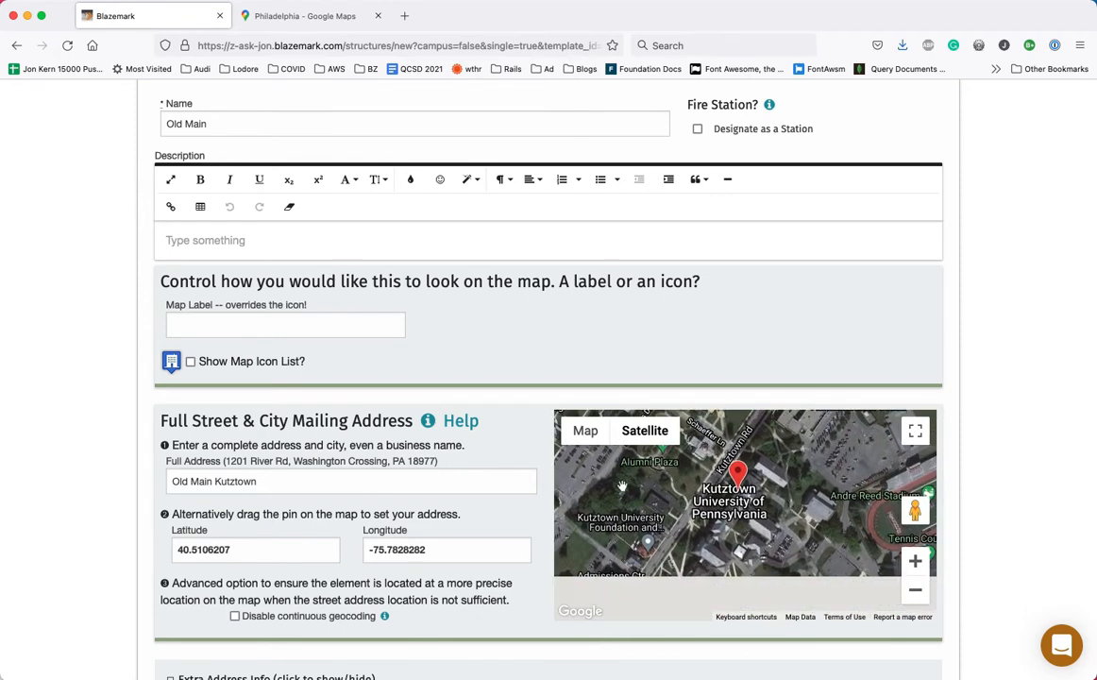
scroll(108, 534, down, 1)
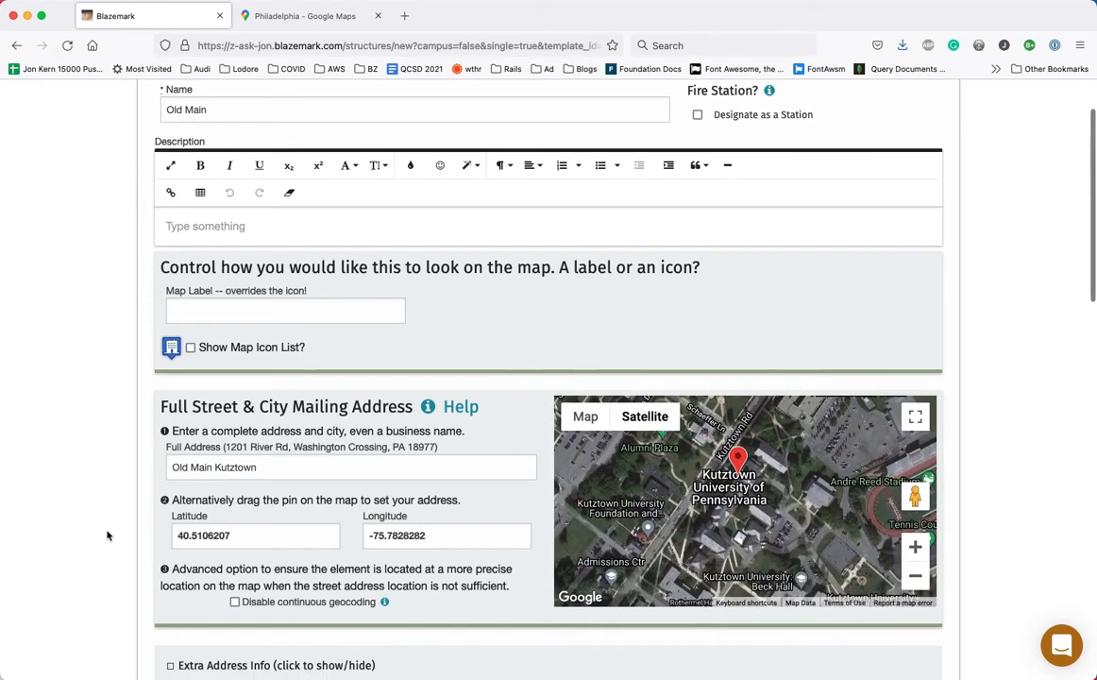
click(281, 458)
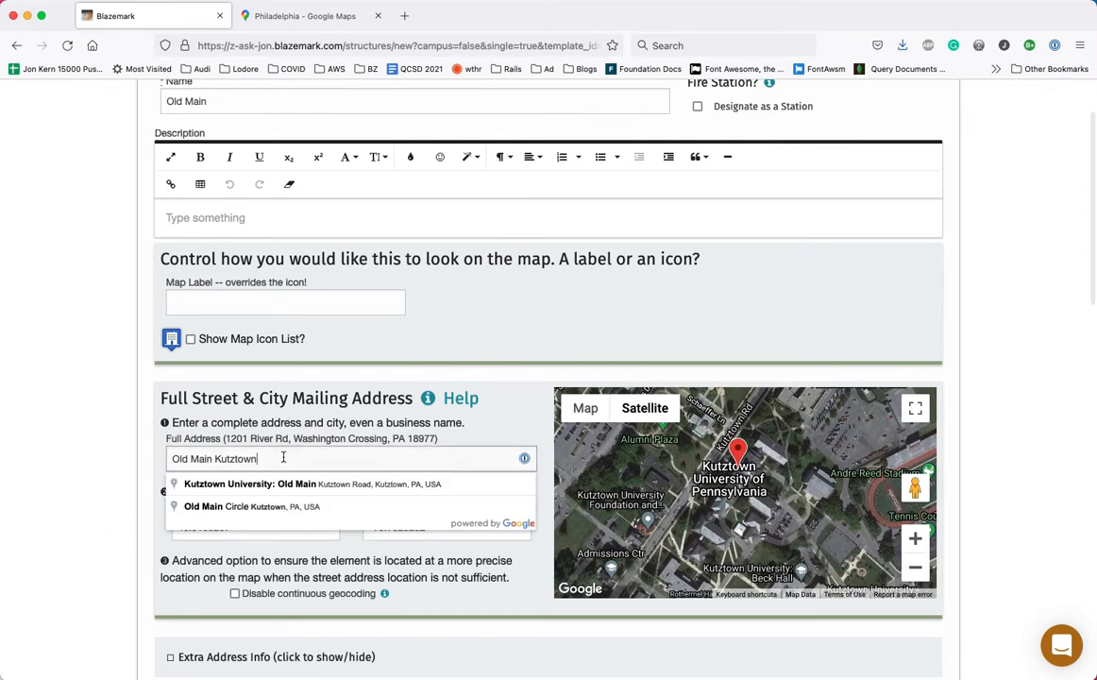
click(294, 485)
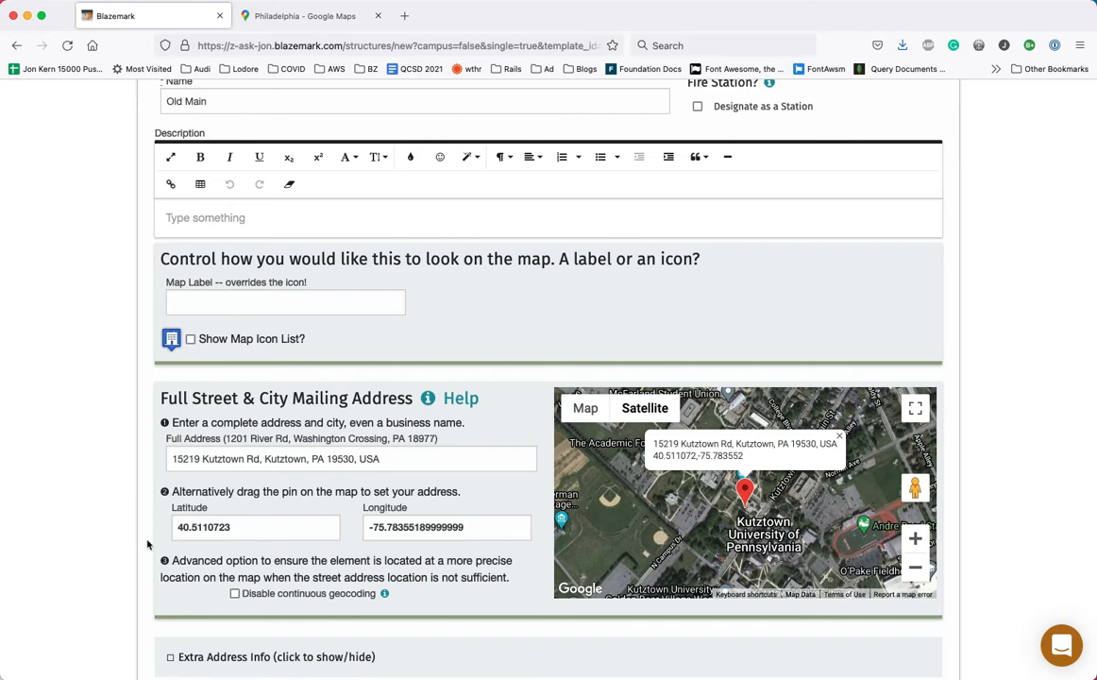
- Create the structure, leaving the remaining dimension, construction, contact and notes fields blank and the status at Draft
scroll(147, 544, down, 5)
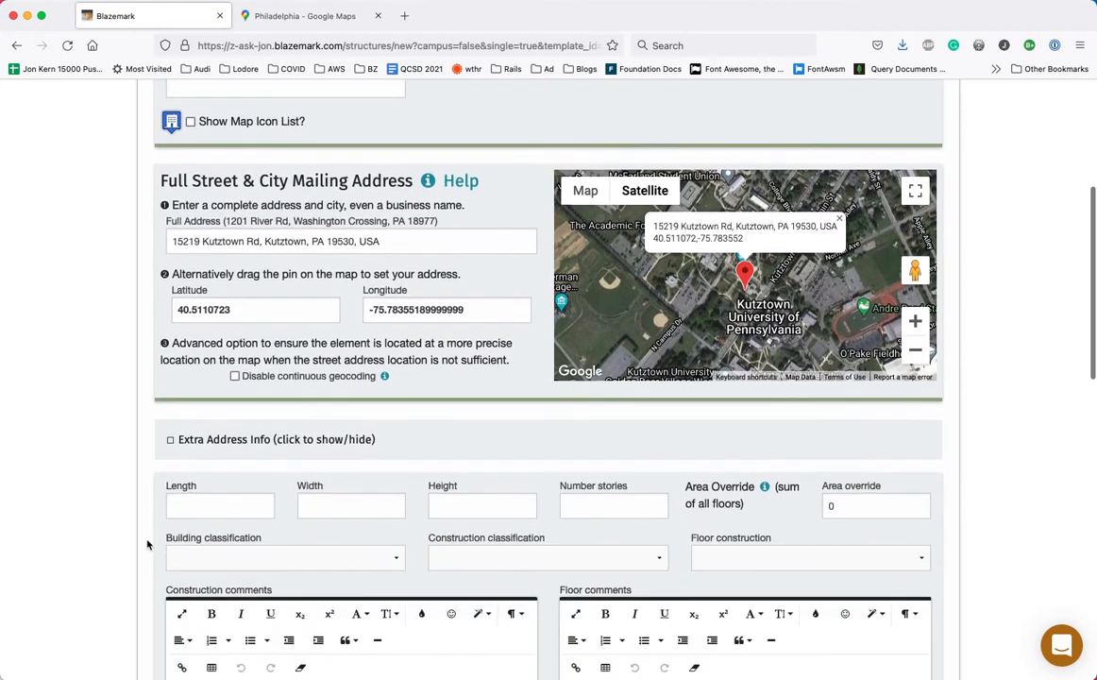
scroll(147, 544, down, 4)
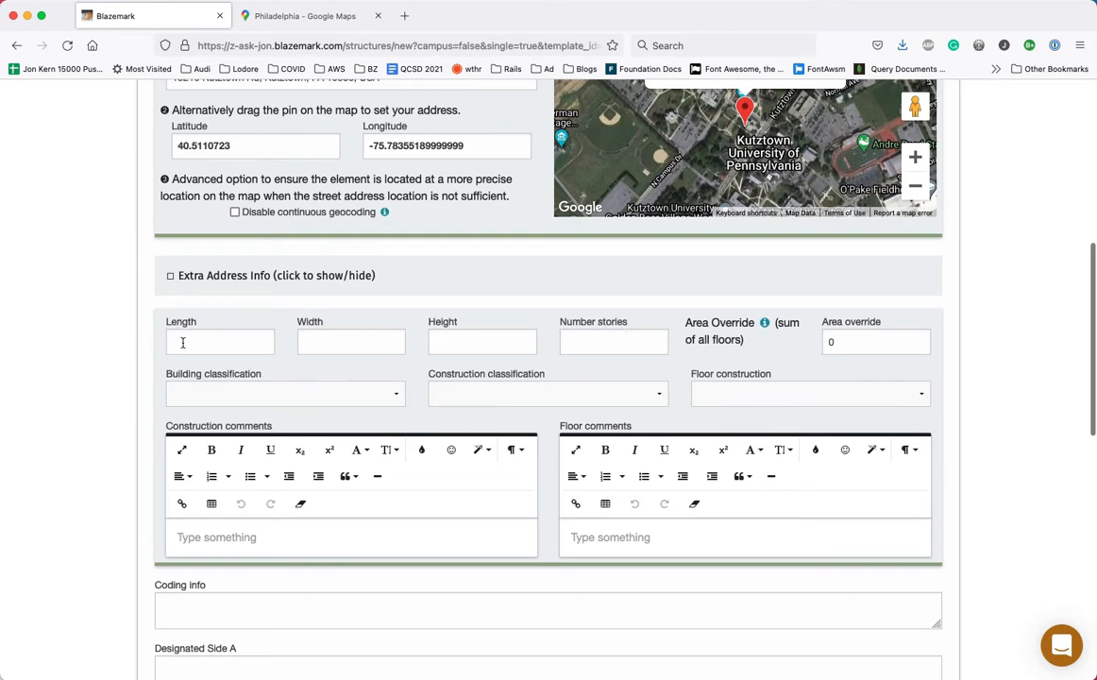
scroll(127, 490, down, 6)
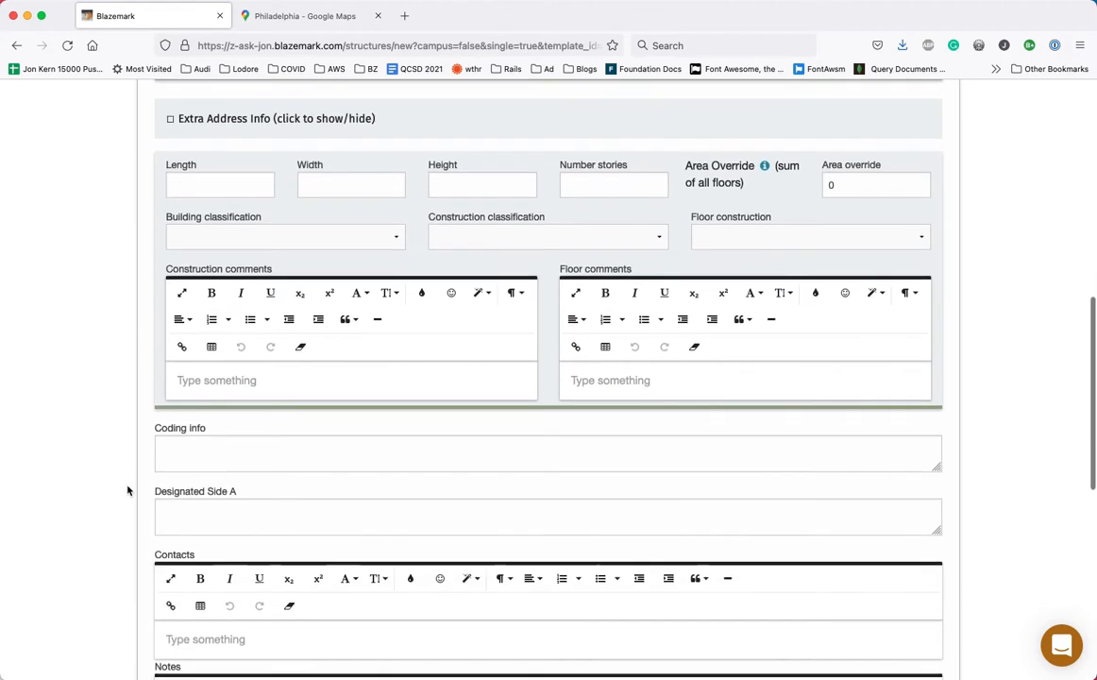
scroll(128, 490, down, 10)
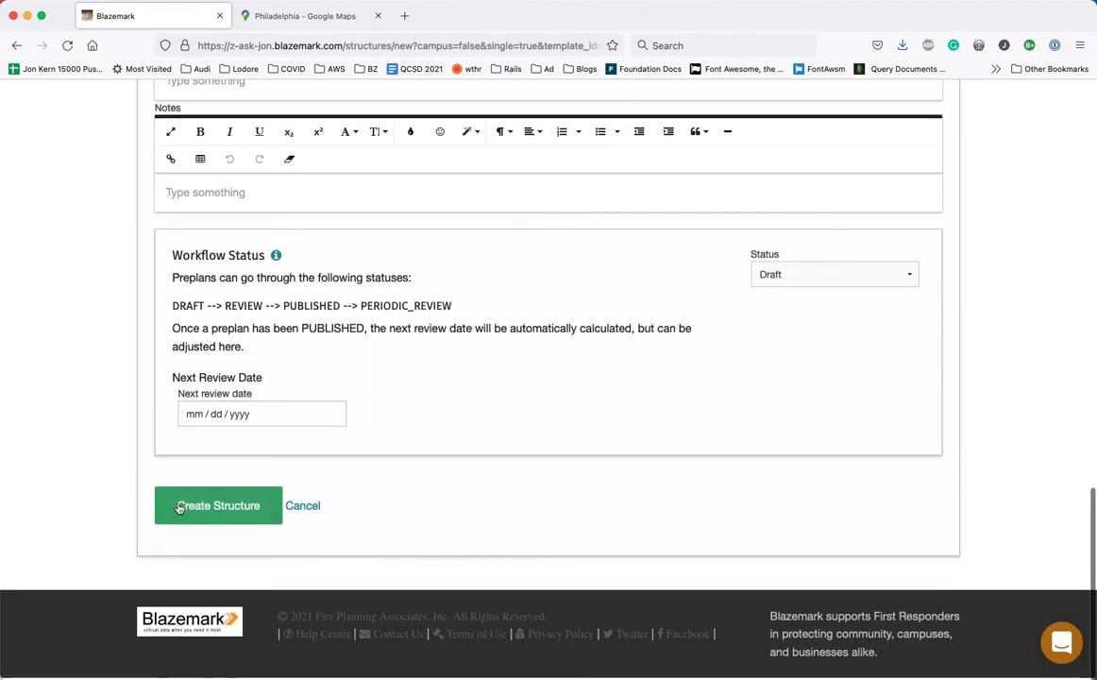
click(197, 506)
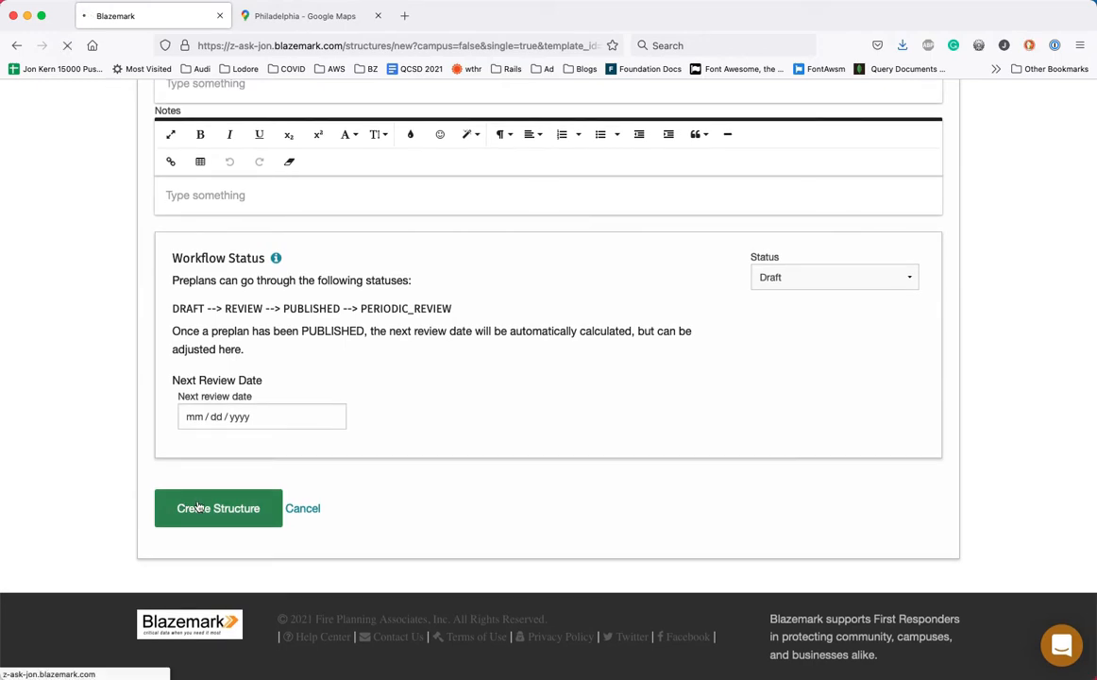
- Switch to Google Maps, search for "old main kutztown" and open the Kutztown University: Old Main place
click(304, 17)
click(164, 99)
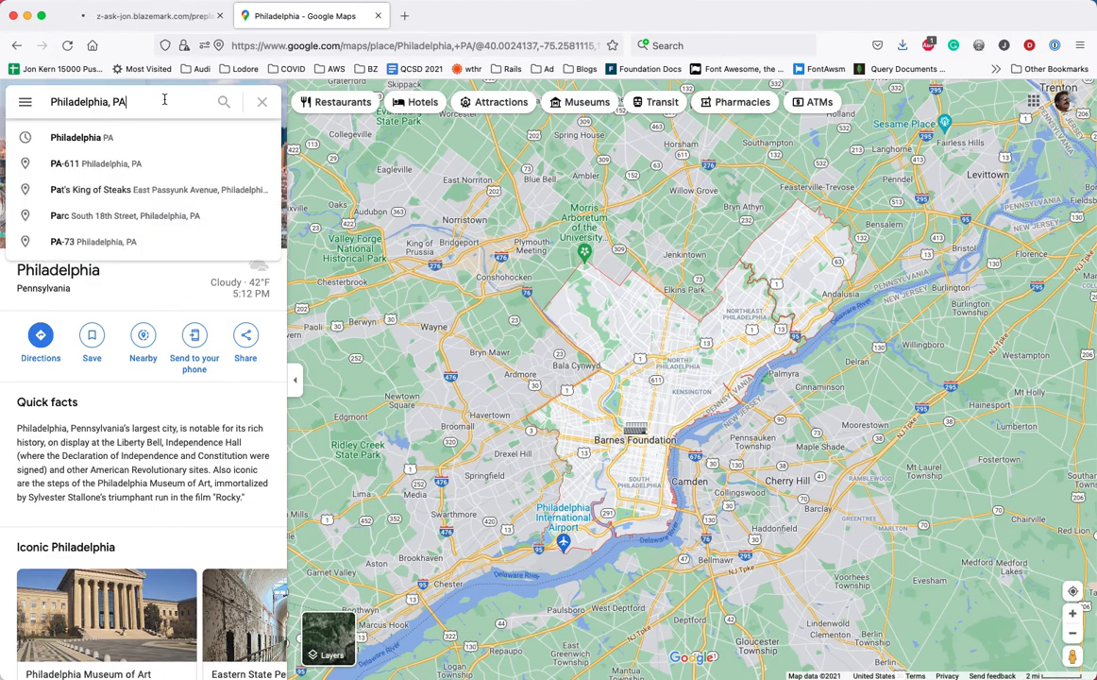
key(super+a)
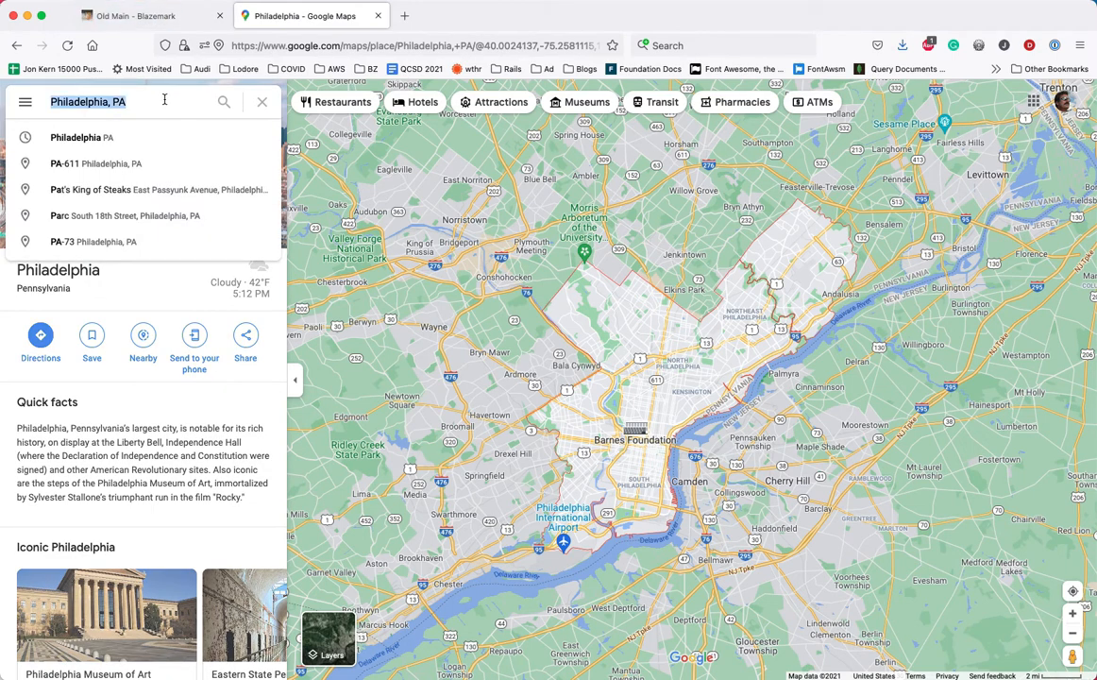
text(old main)
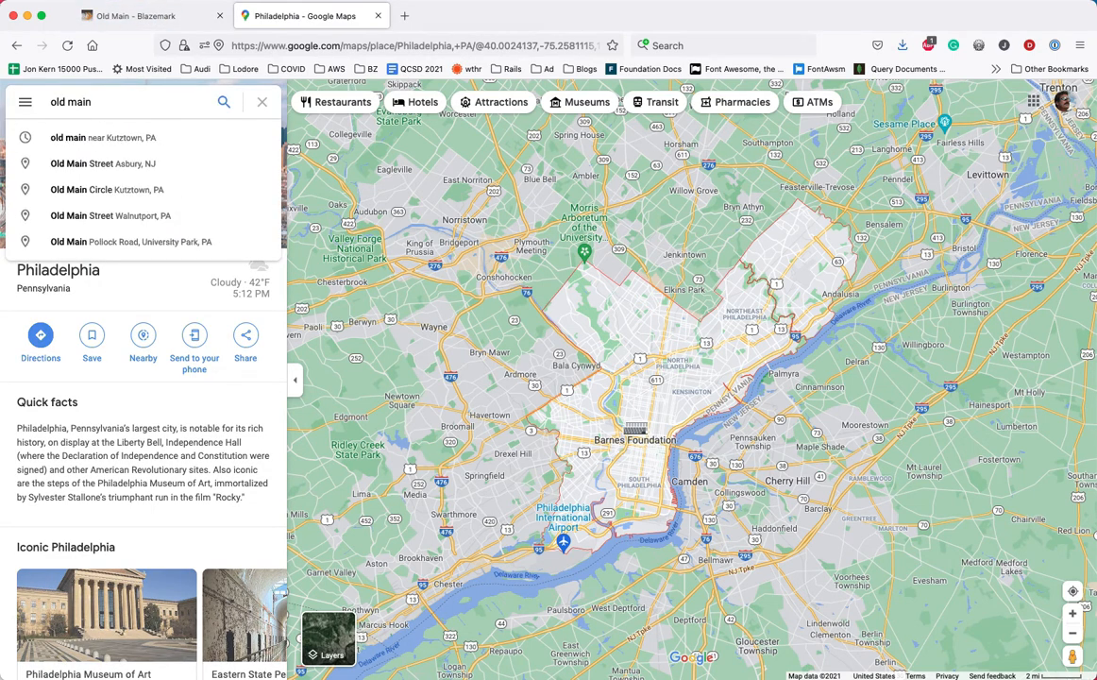
text( kutztown)
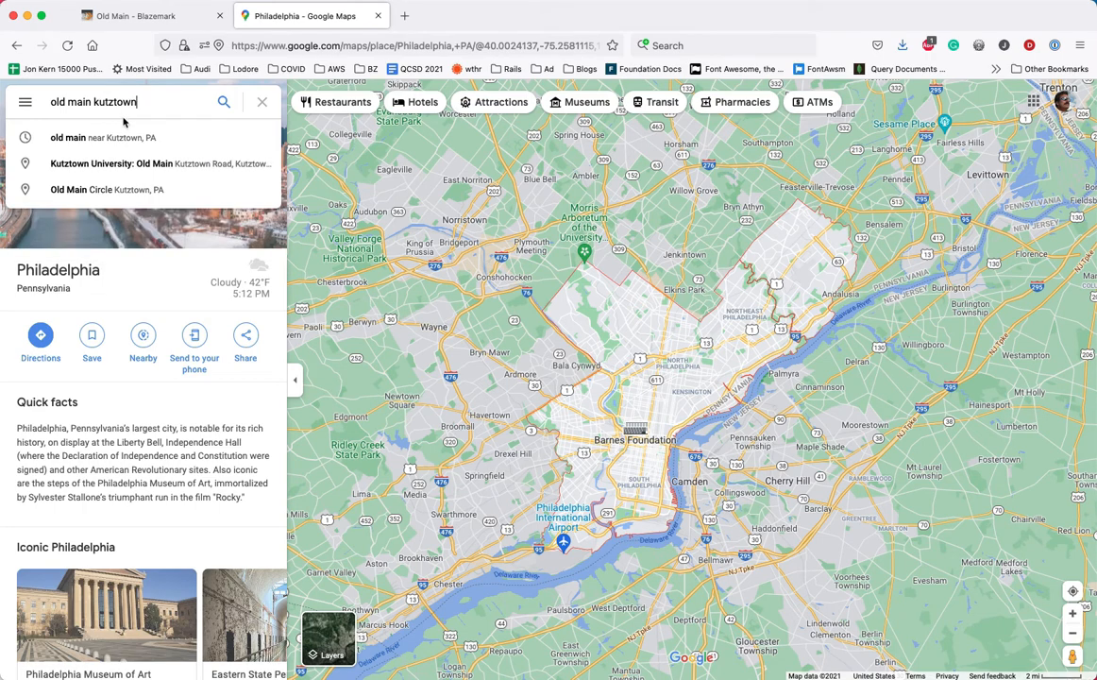
click(111, 162)
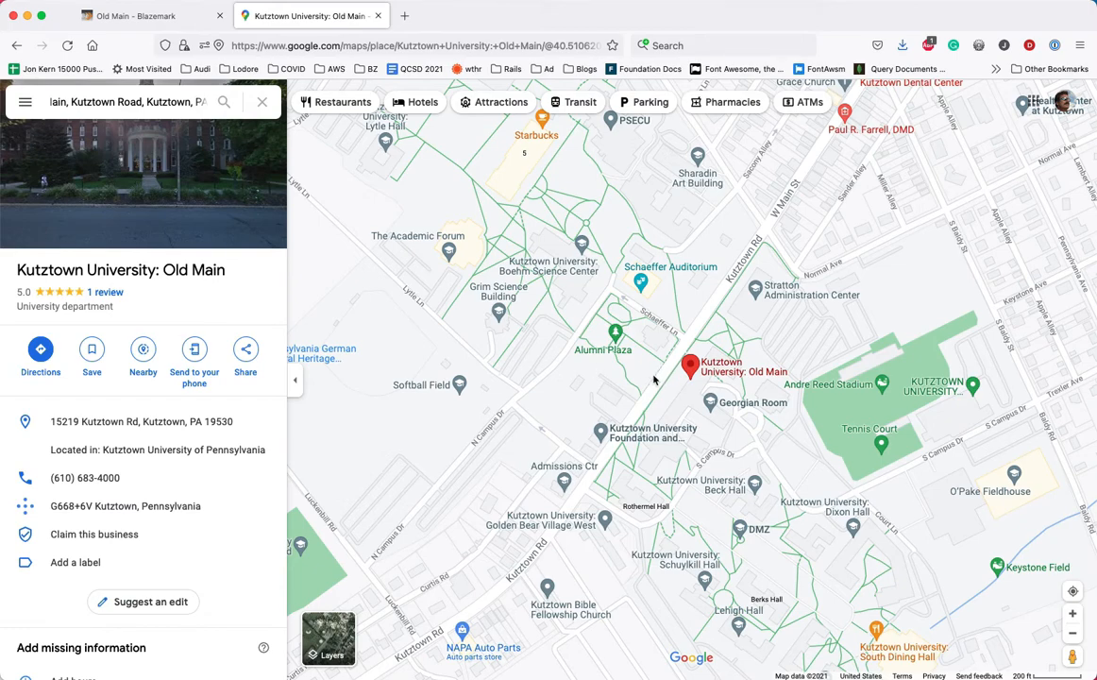
- Change the map to satellite imagery and enter Street View on Kutztown Rd in front of Old Main
scroll(642, 381, up, 2)
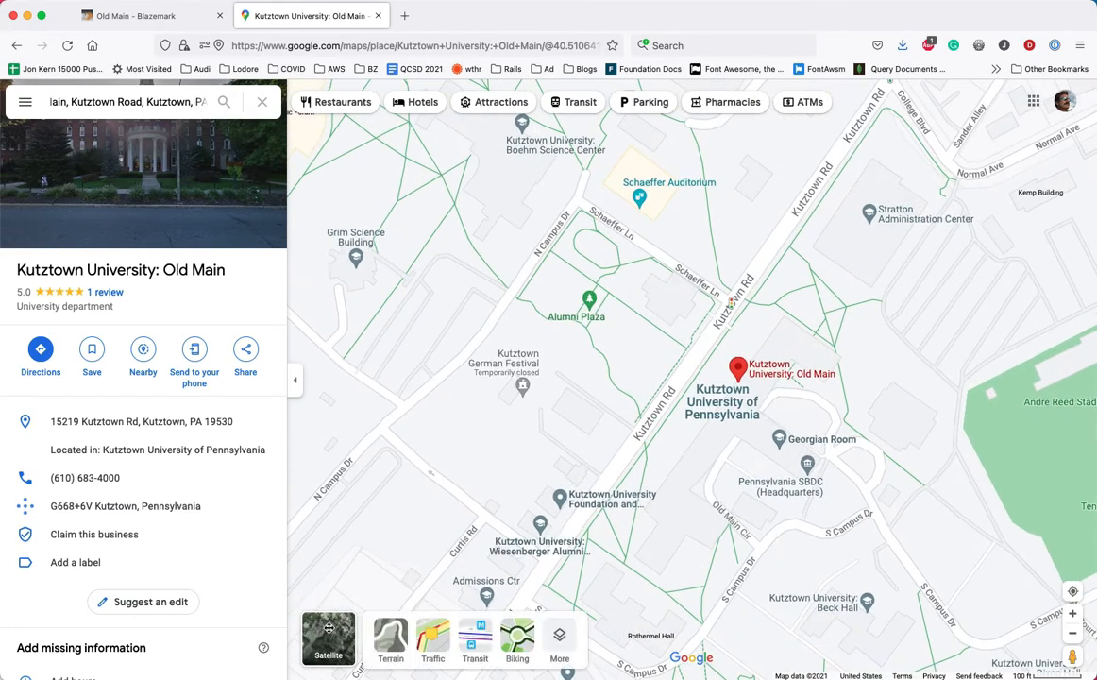
click(328, 634)
drag(693, 437, 641, 361)
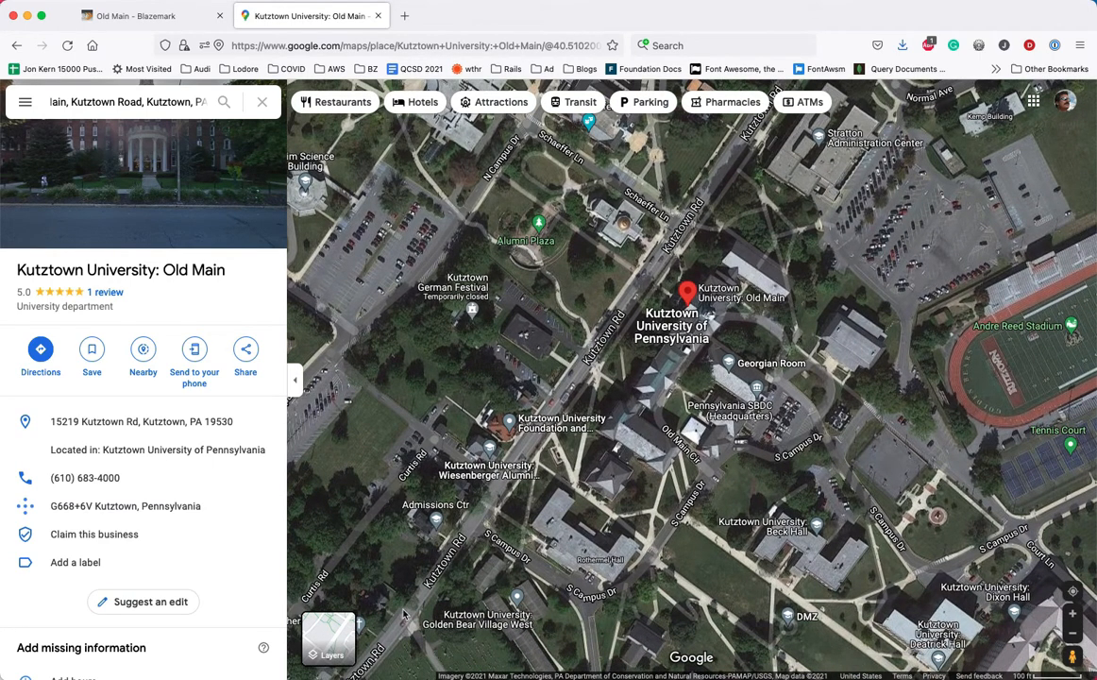
mouse_move(326, 646)
mouse_move(1067, 657)
mouse_down()
mouse_move(746, 471)
mouse_move(686, 332)
mouse_move(643, 283)
mouse_move(643, 247)
mouse_up()
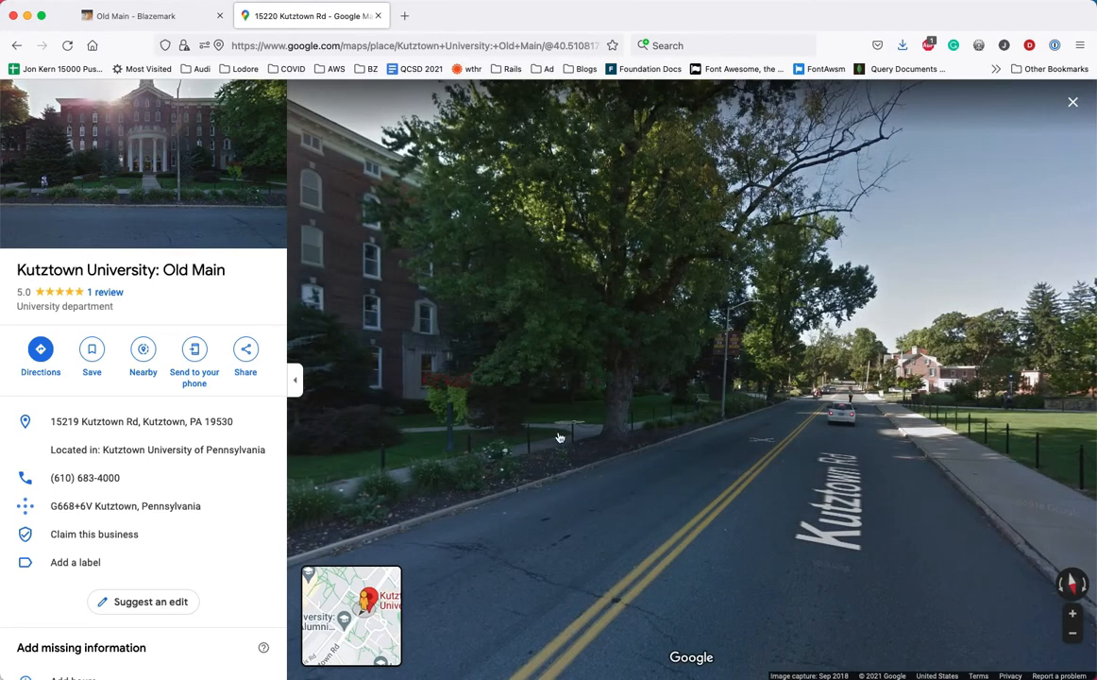
- Look around in Street View and move along Kutztown Rd to examine Old Main's front facade from the street
click(558, 437)
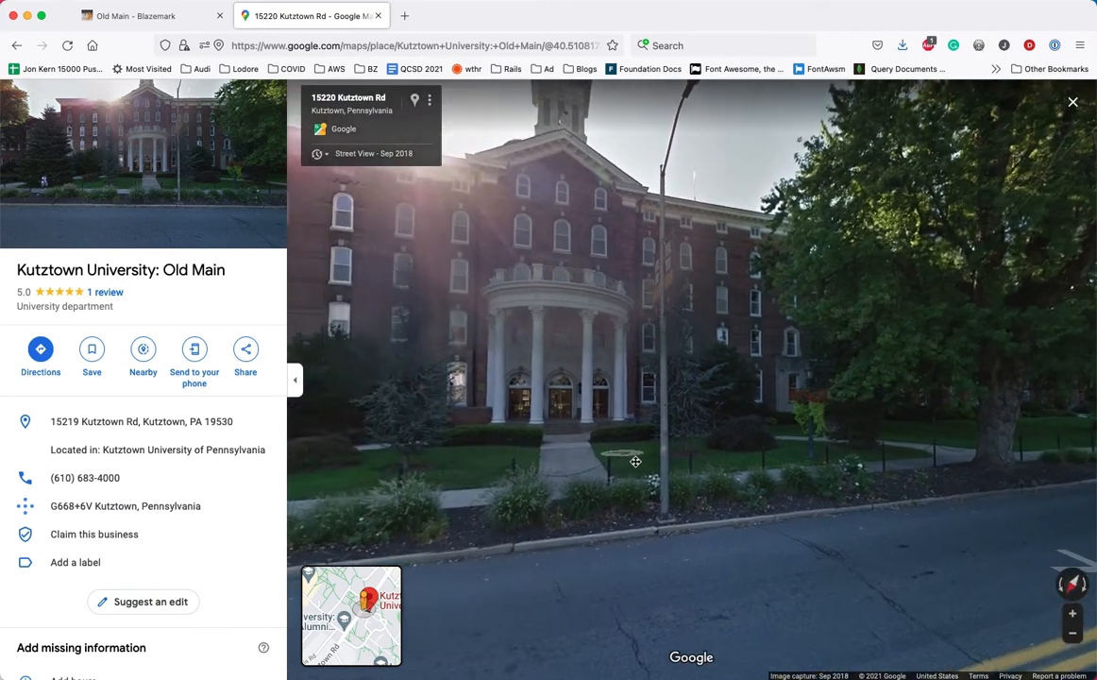
click(635, 460)
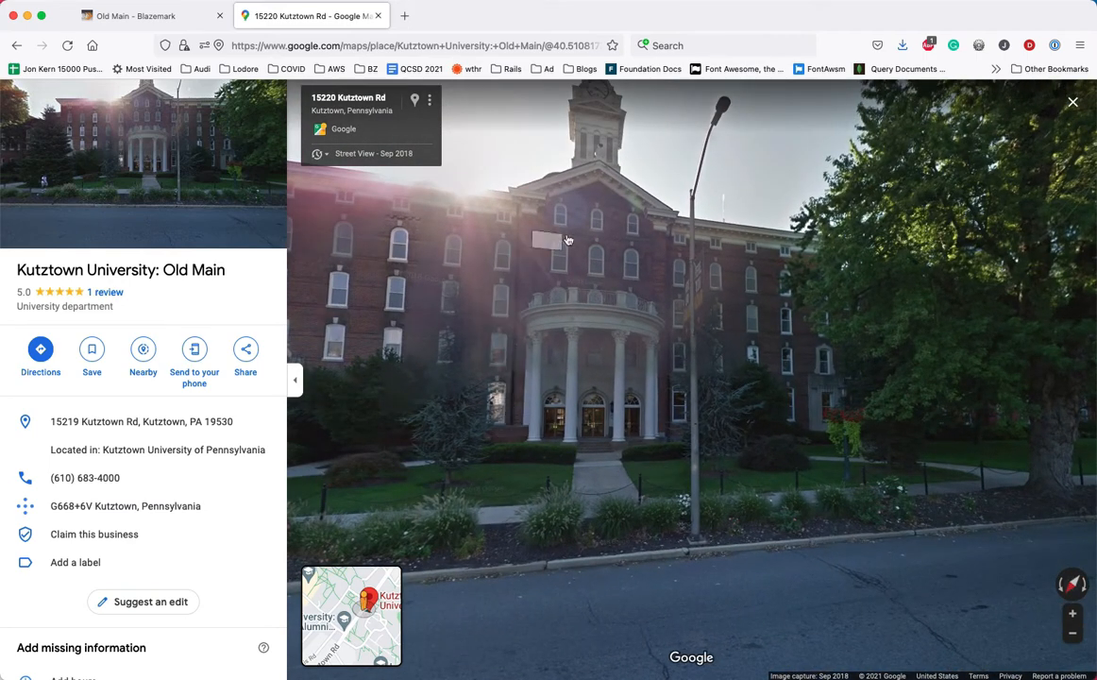
click(600, 303)
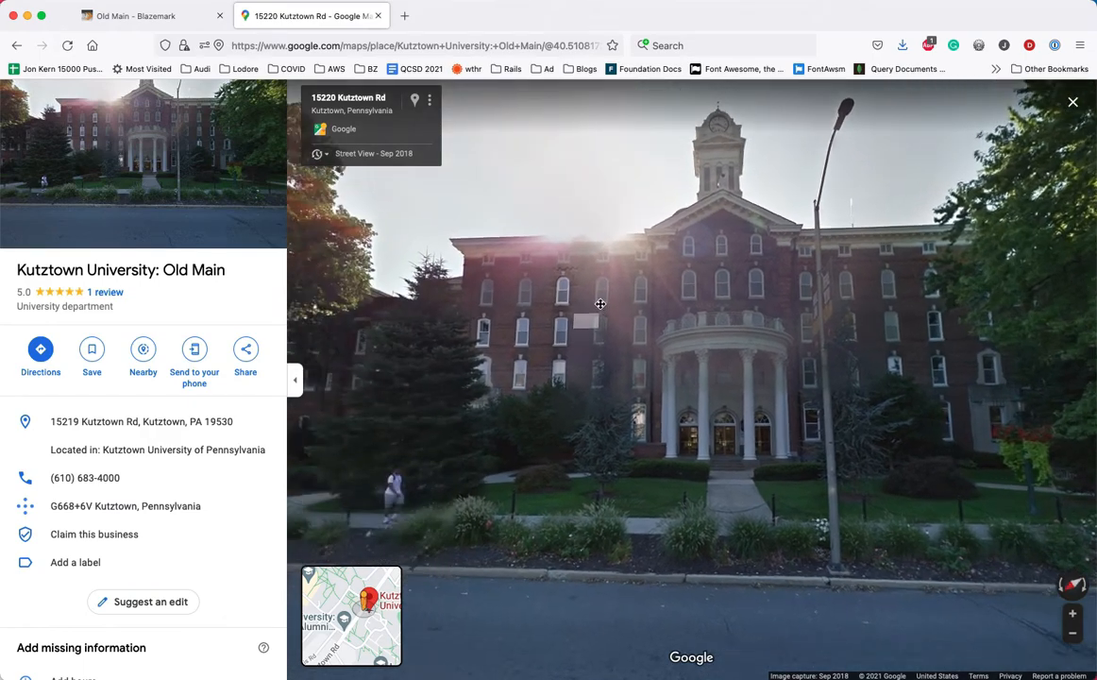
click(332, 368)
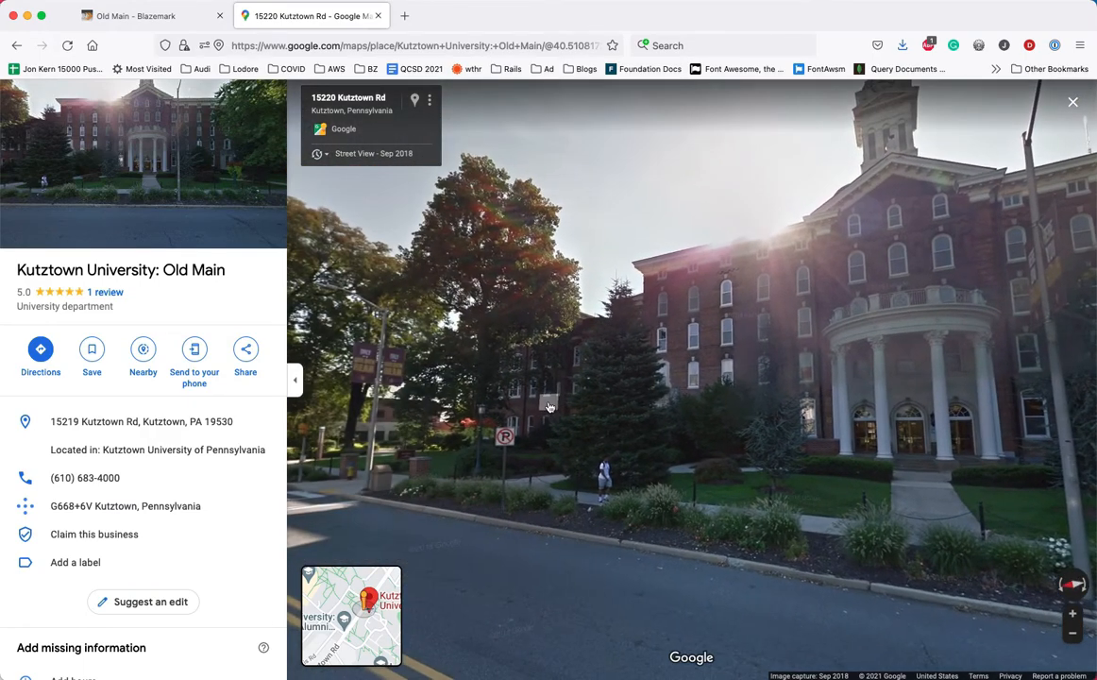
click(397, 489)
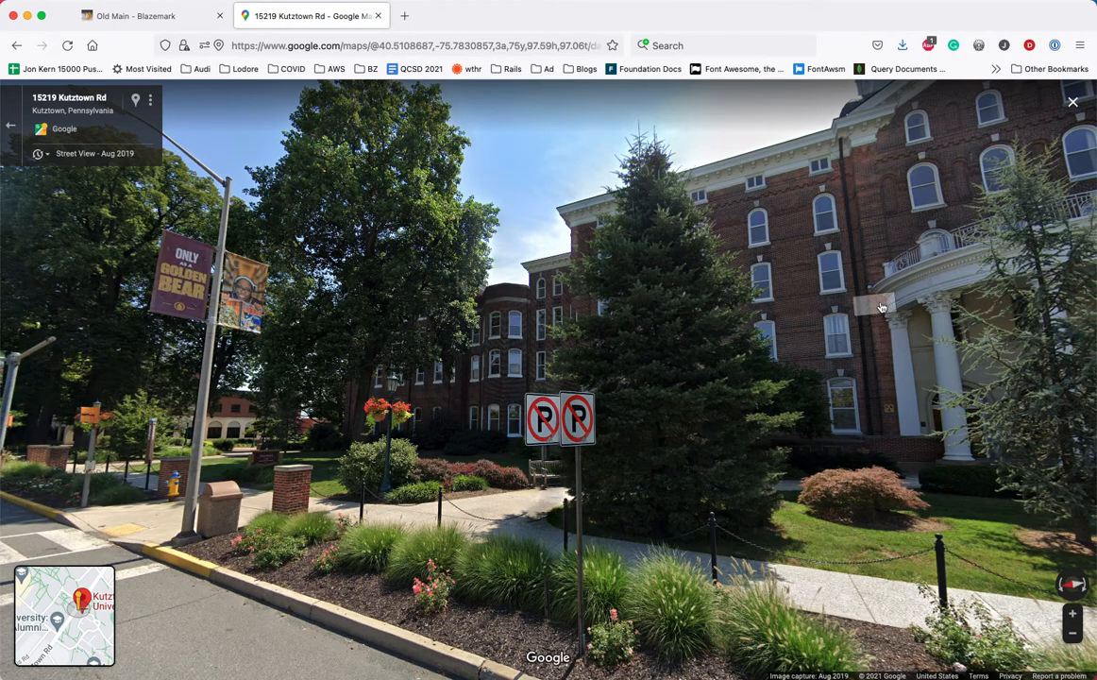
click(881, 307)
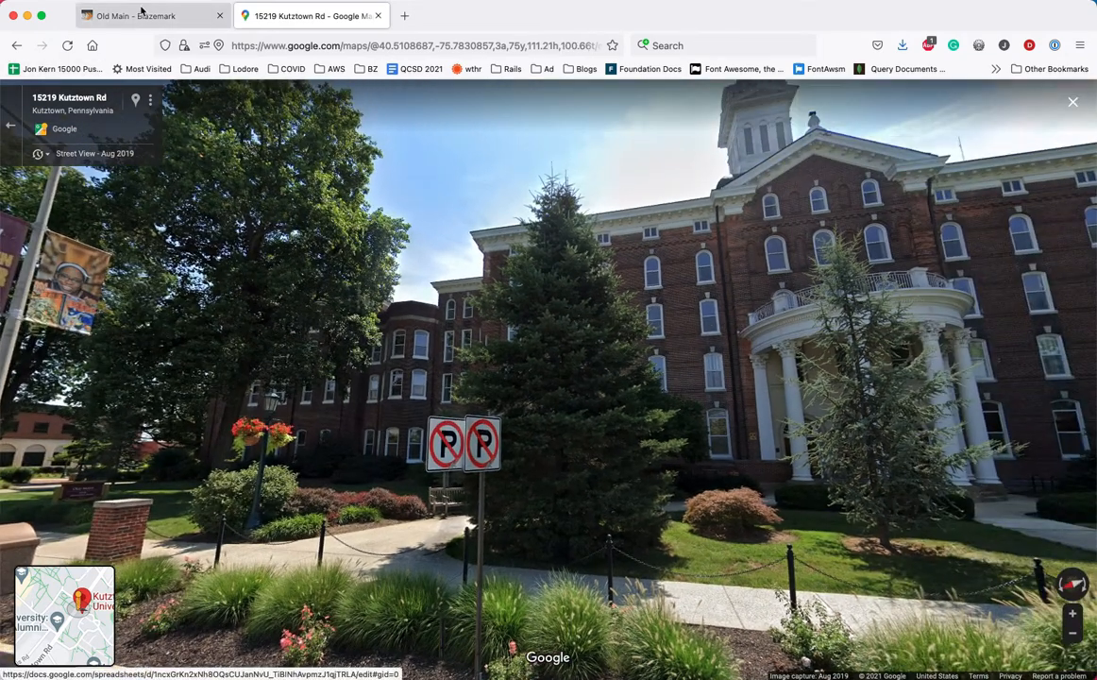
- Switch to Blazemark, open the Old Main structure for editing and set its number of stories to 5
click(143, 15)
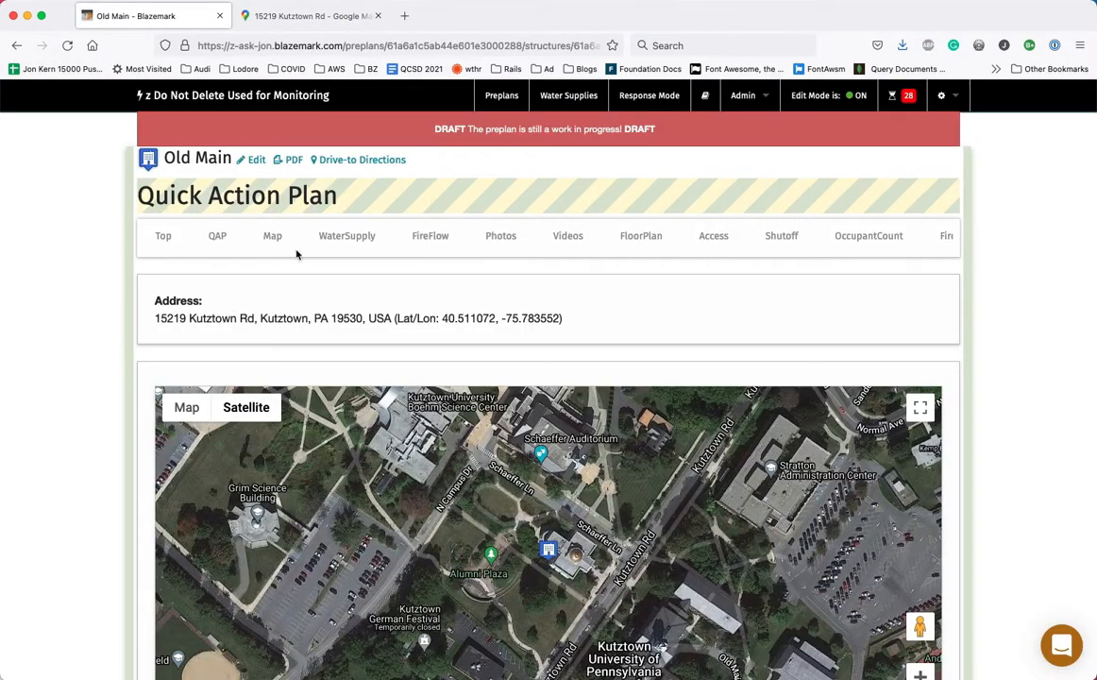
click(252, 160)
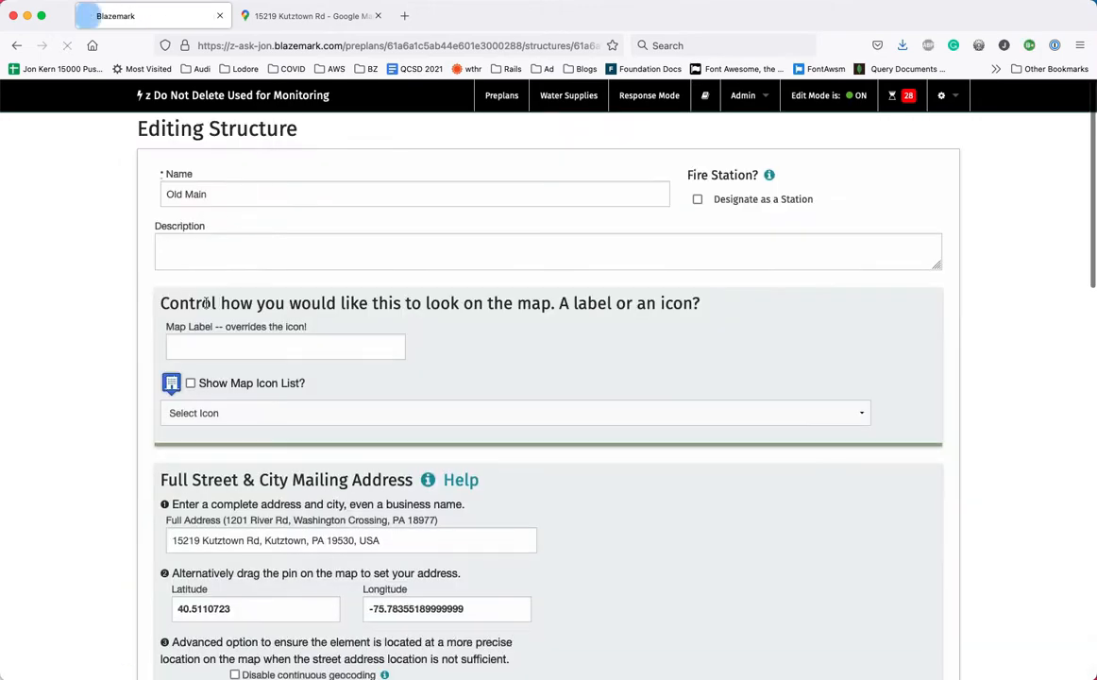
scroll(106, 452, down, 10)
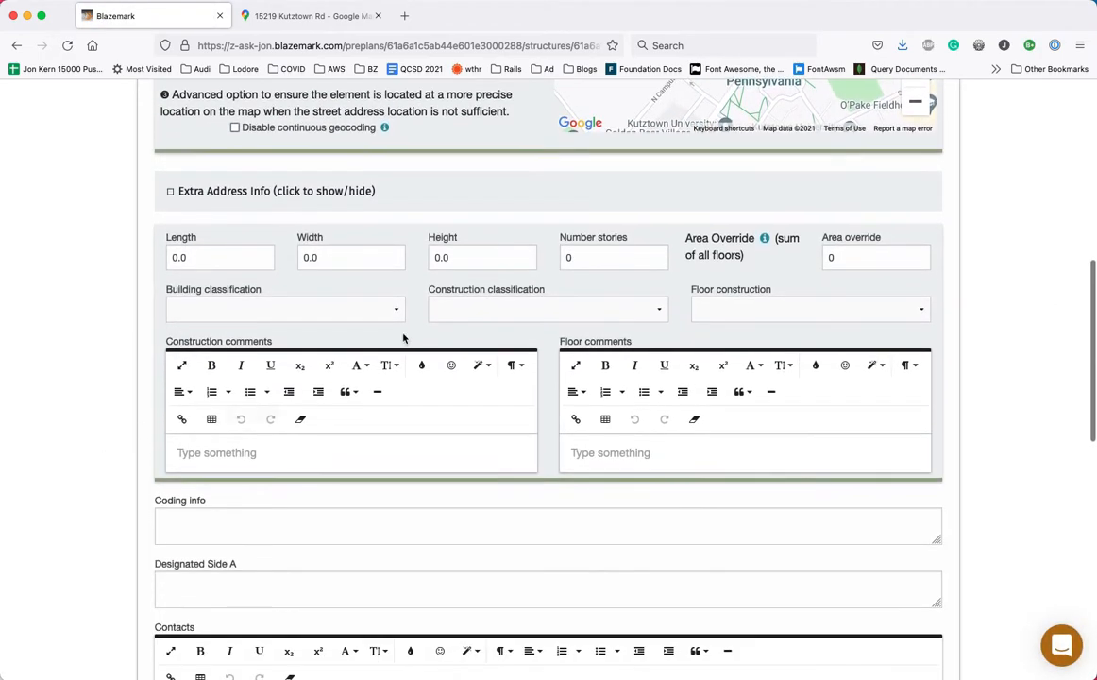
click(585, 260)
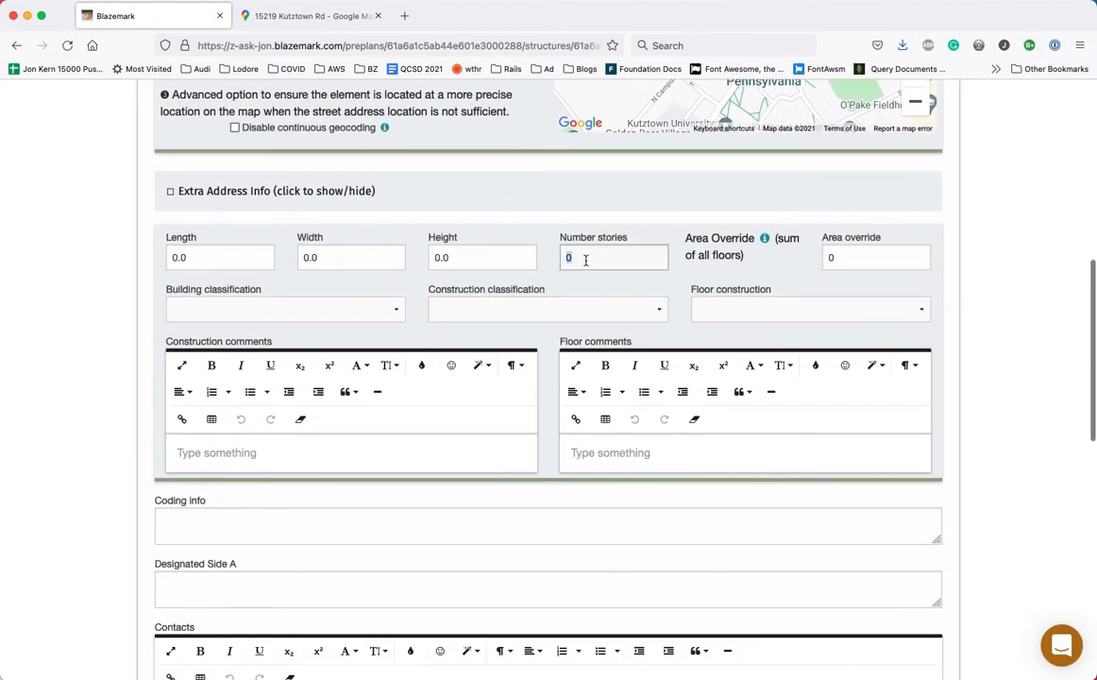
text(5)
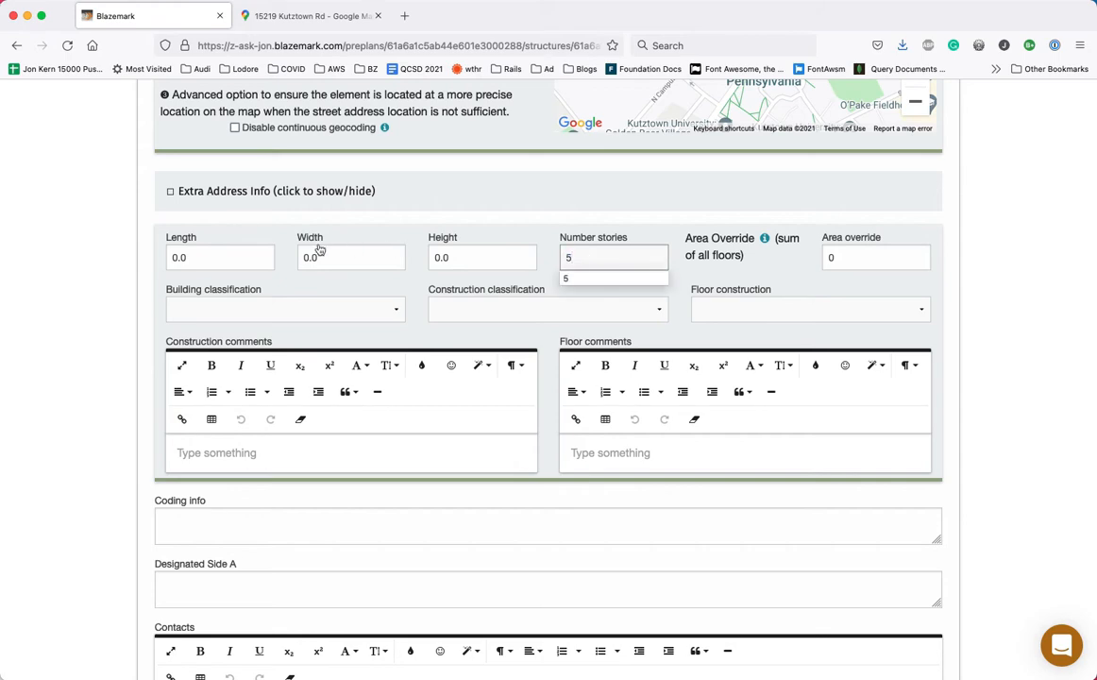
- Switch to Google Maps, exit Street View and show Old Main's footprint on the default map with the place details collapsed
click(253, 259)
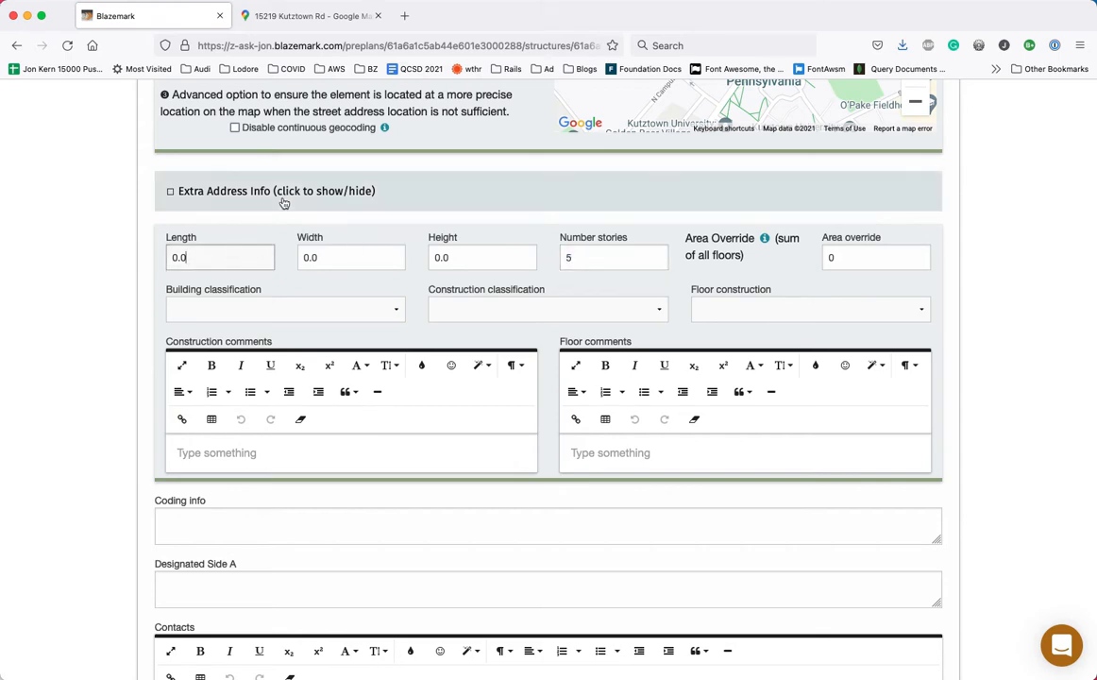
click(321, 16)
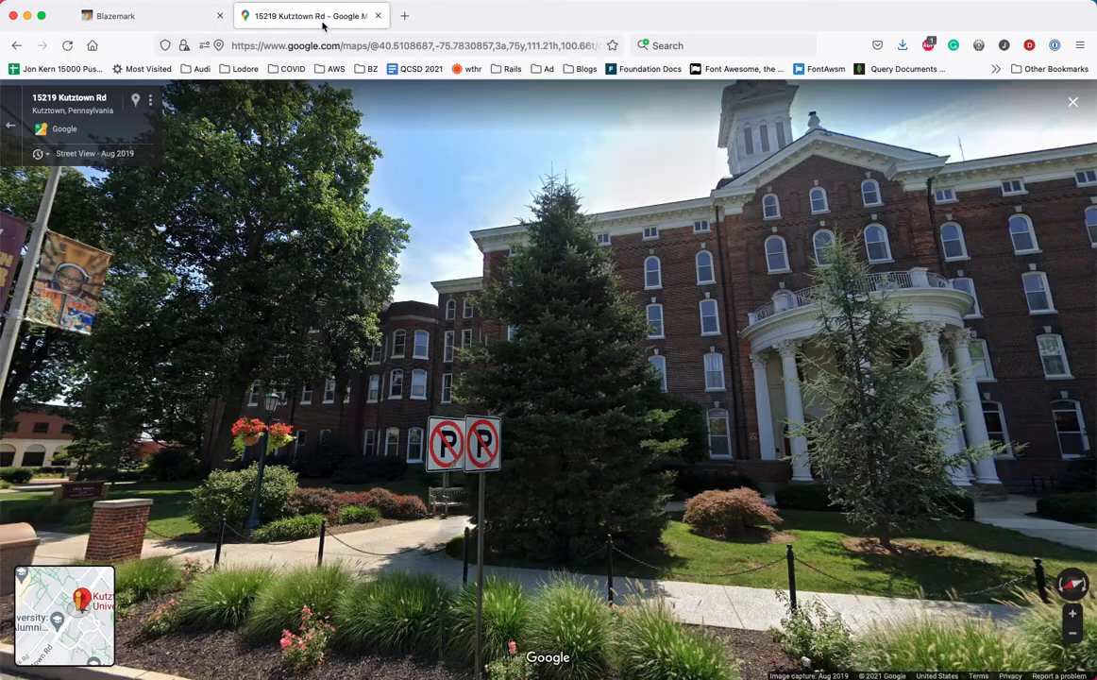
key(Escape)
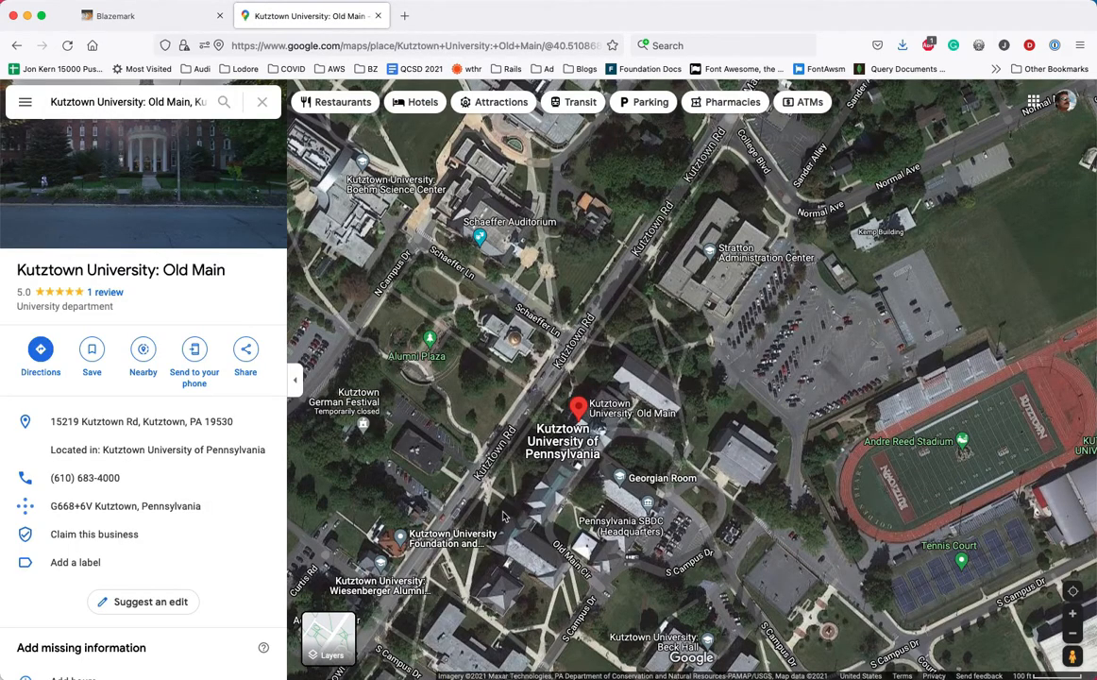
click(337, 640)
drag(565, 507, 607, 326)
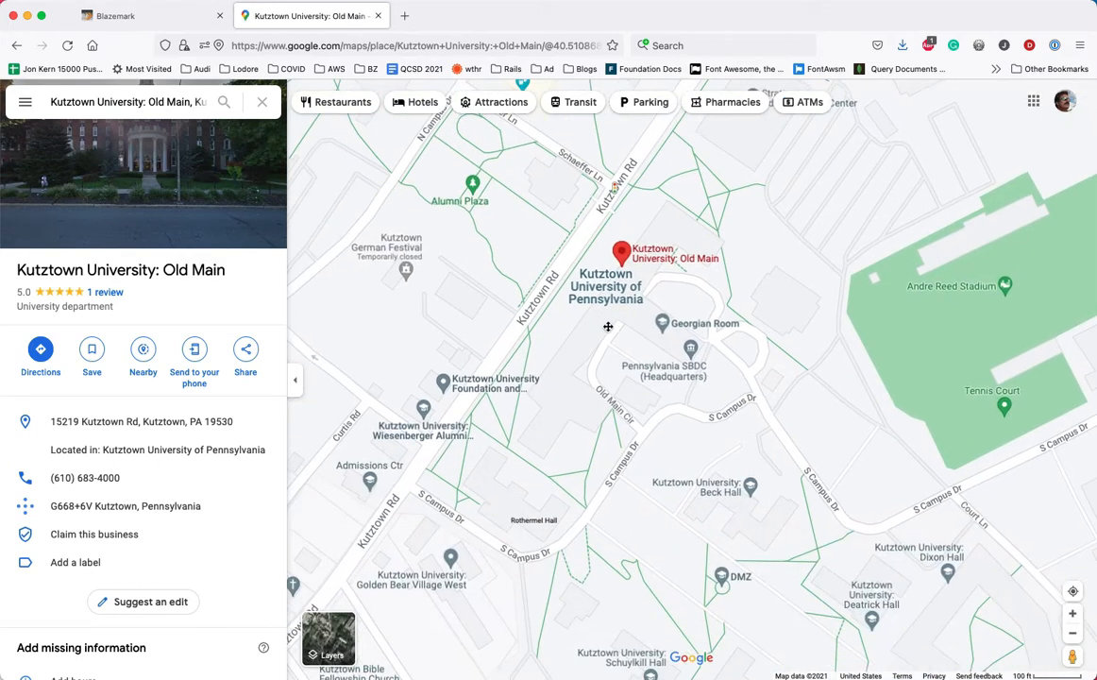
scroll(613, 324, up, 3)
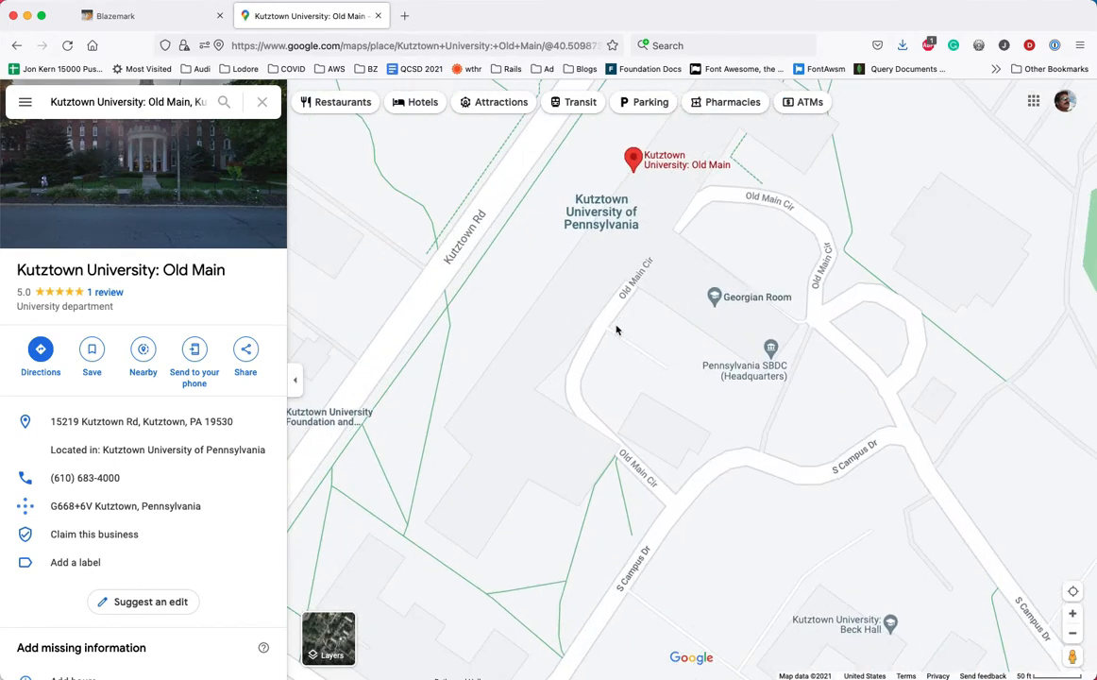
mouse_move(654, 318)
mouse_down()
mouse_move(607, 384)
mouse_move(640, 399)
mouse_up()
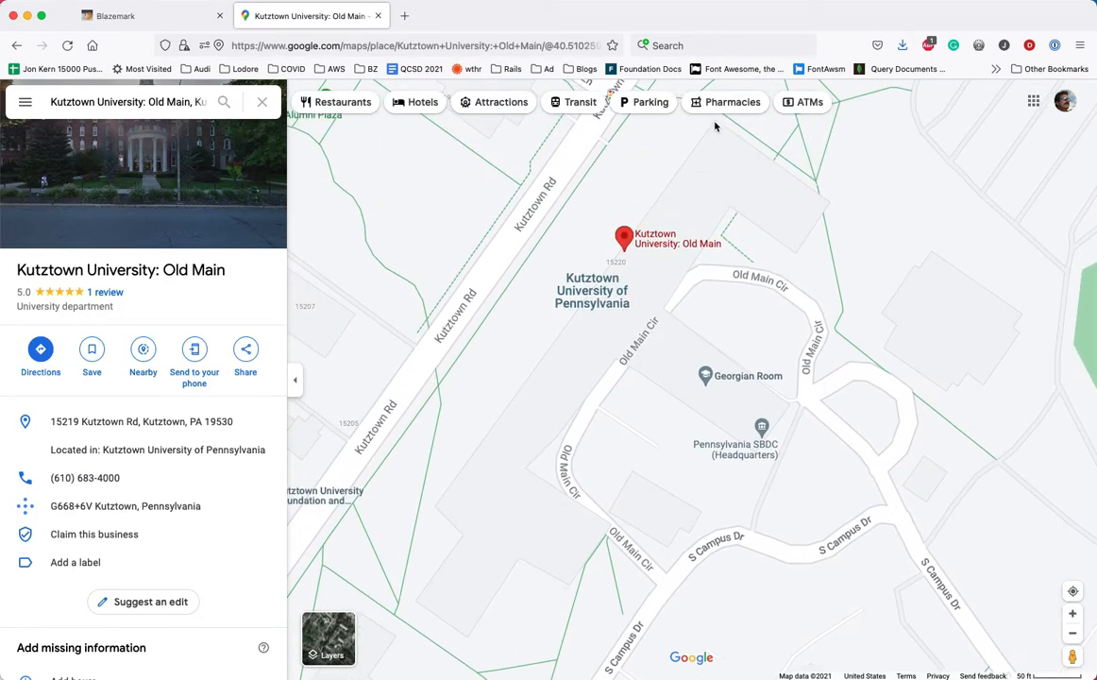
click(295, 379)
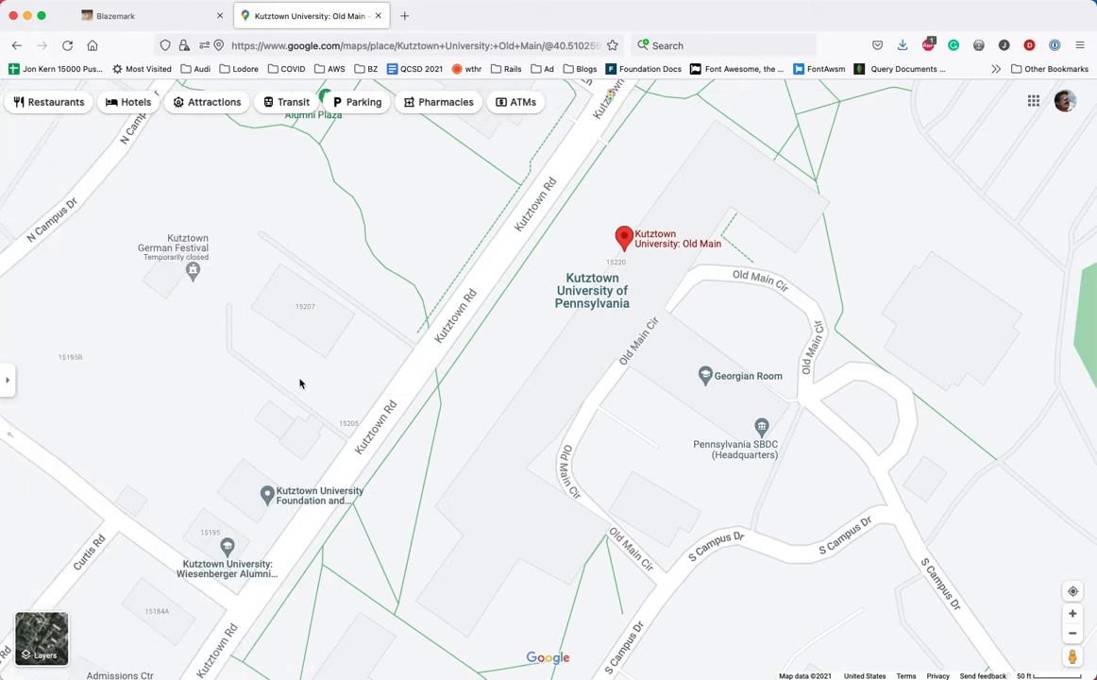
- Measure the length of Old Main's footprint along its Kutztown Rd side, from the northeast corner to the southwest end
right_click(715, 124)
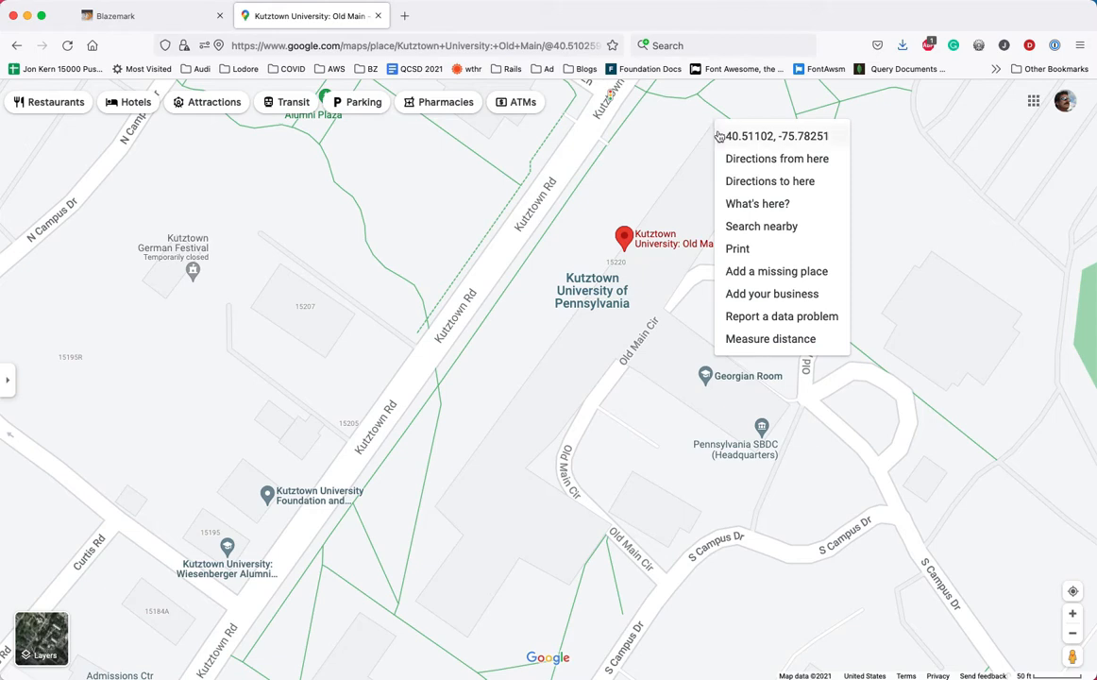
click(776, 339)
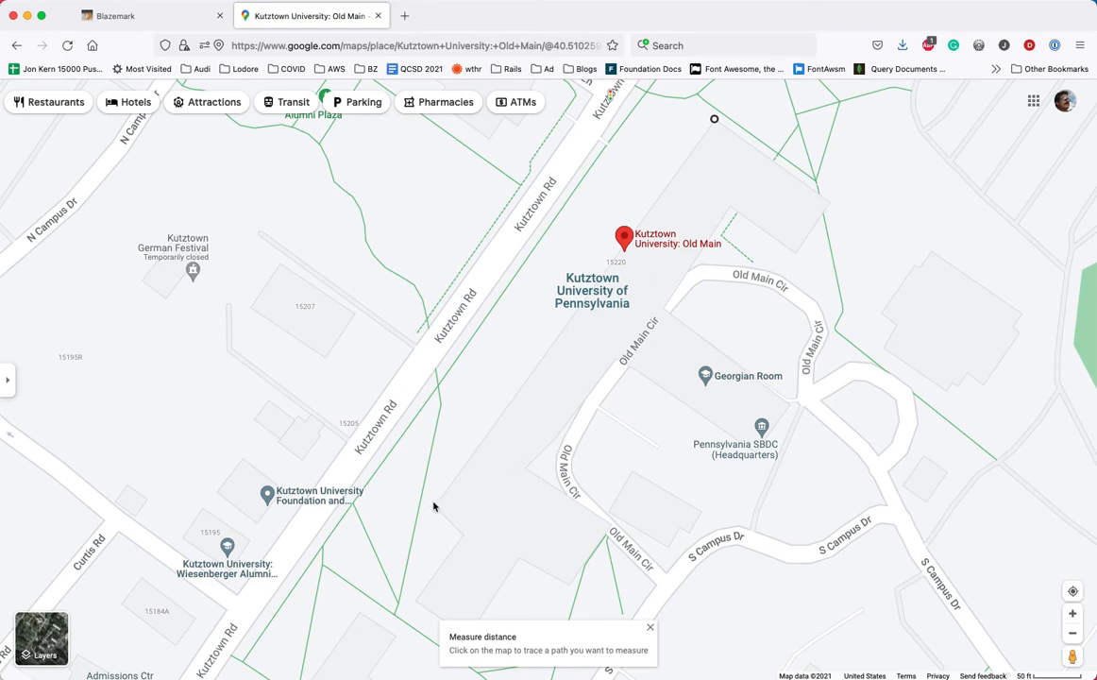
right_click(371, 571)
click(429, 629)
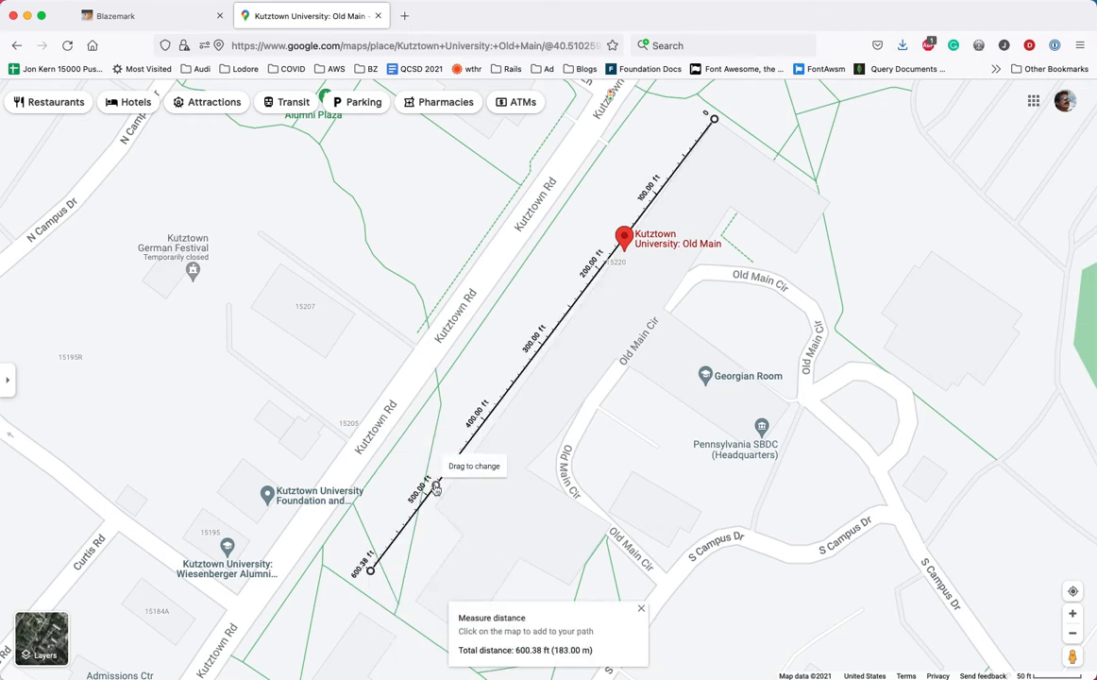
drag(370, 570, 383, 580)
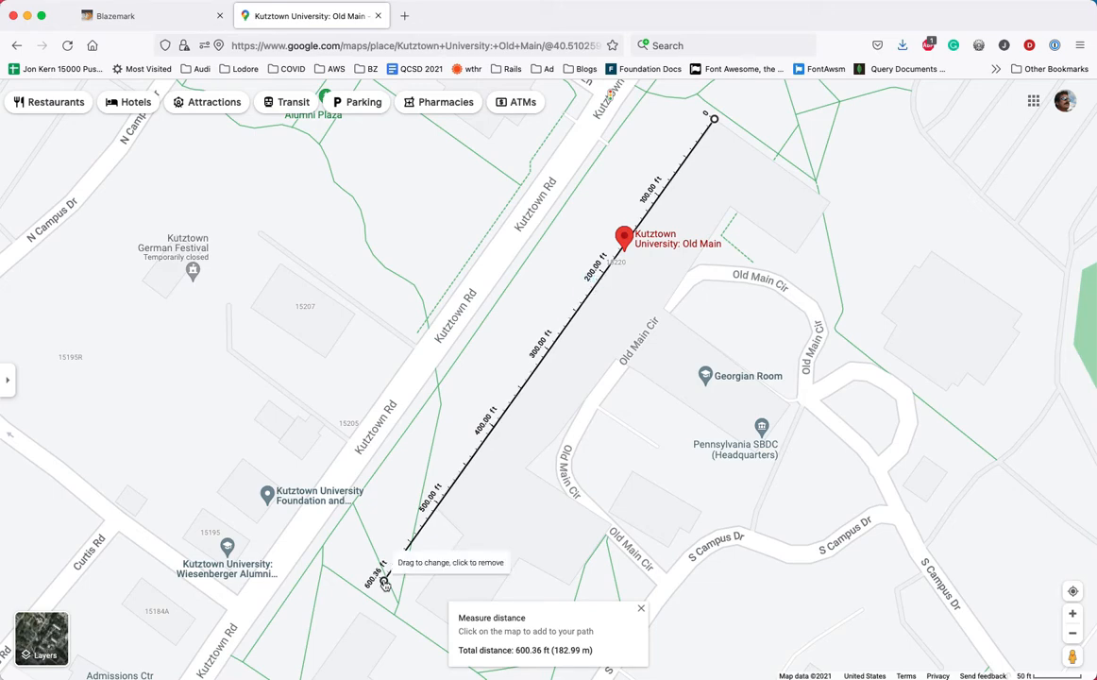
- Switch to Blazemark and set the structure's length to 600
click(175, 17)
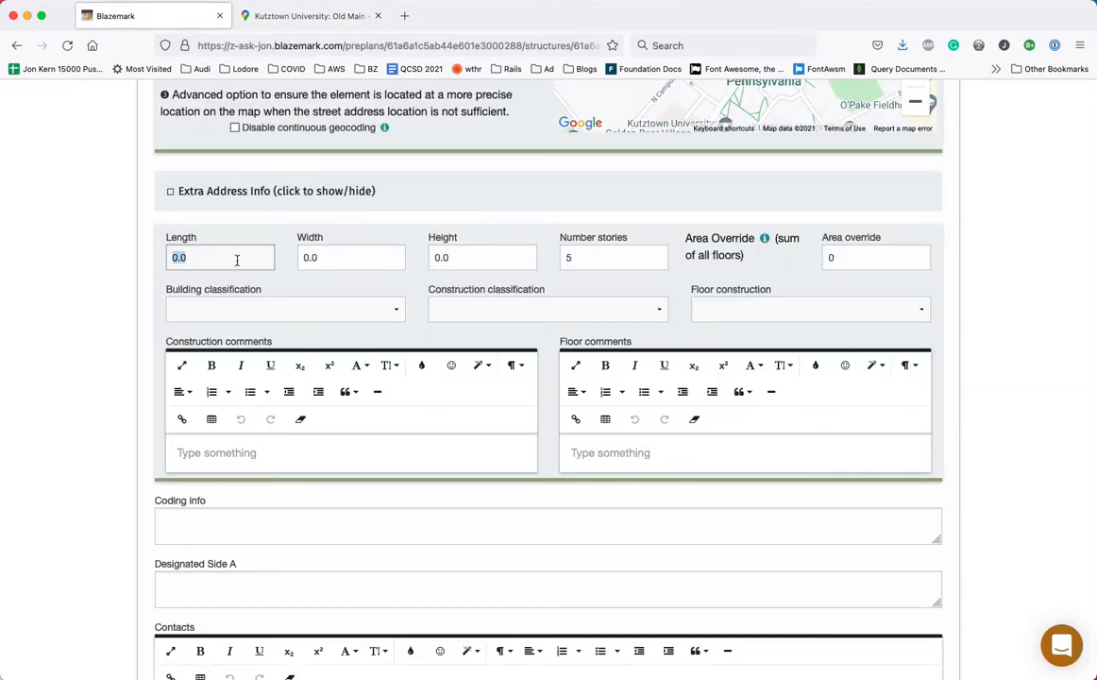
text(600)
key(Tab)
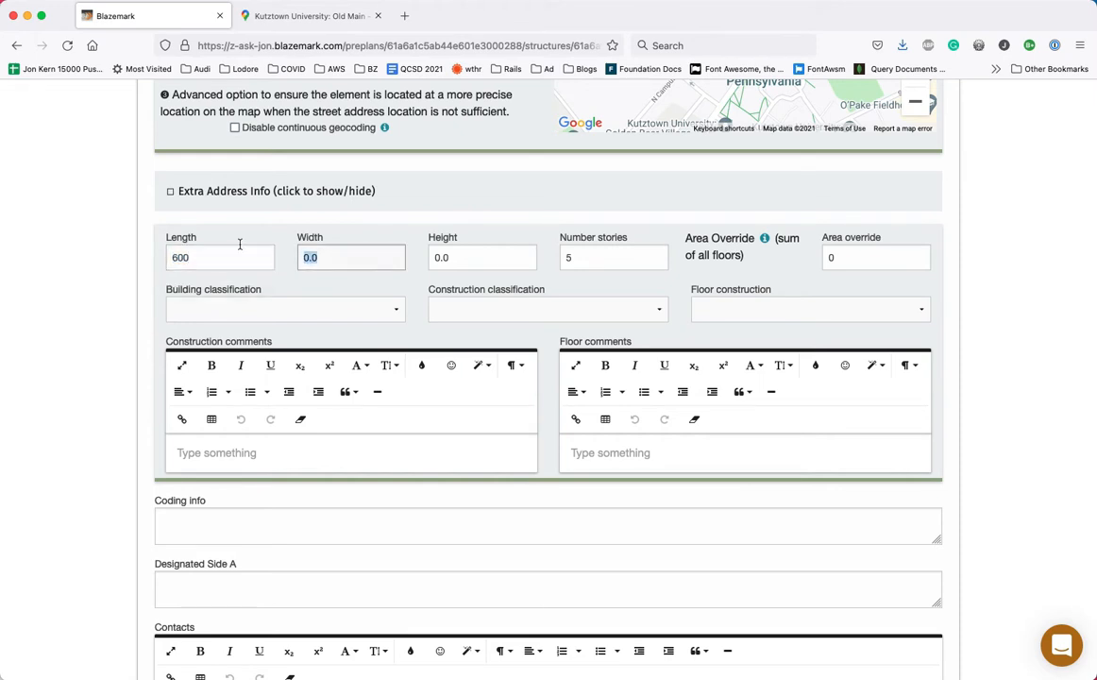
- Switch to Google Maps and reposition the measuring line to measure the main wing's width near Old Main's northeast end
click(284, 17)
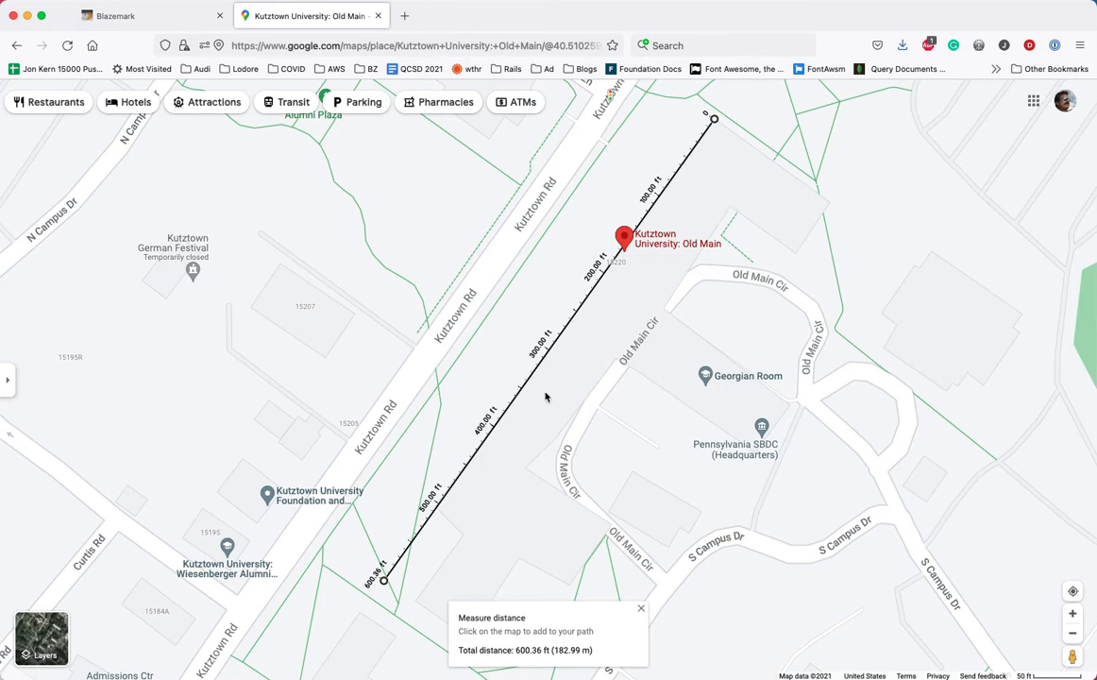
drag(382, 582, 730, 206)
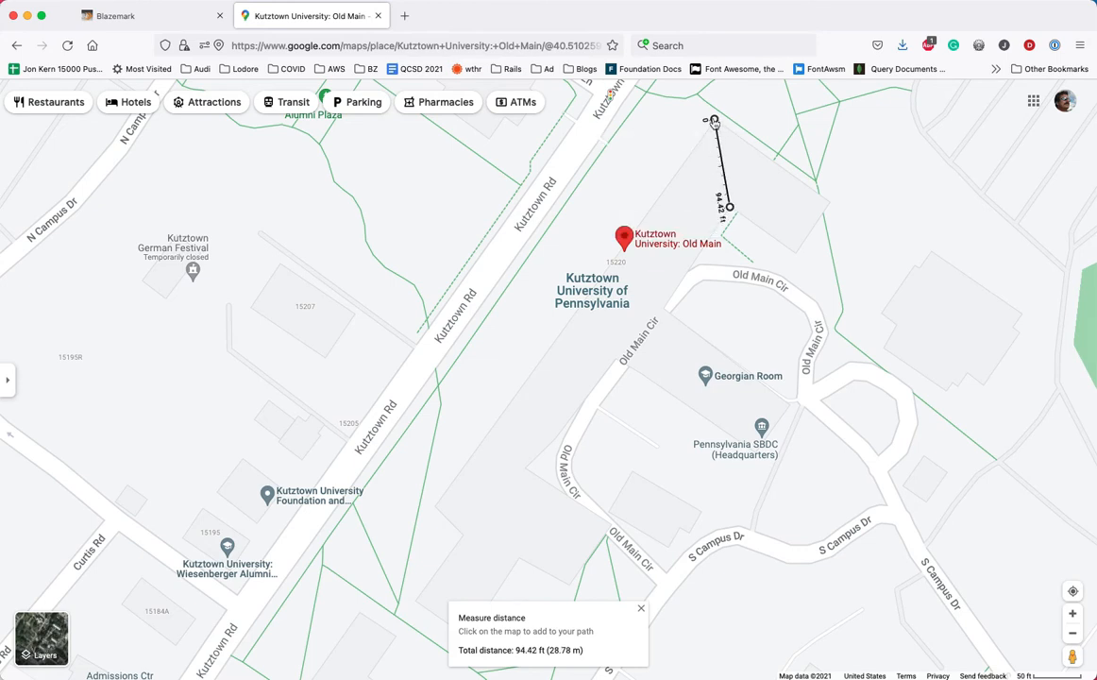
drag(715, 121, 678, 178)
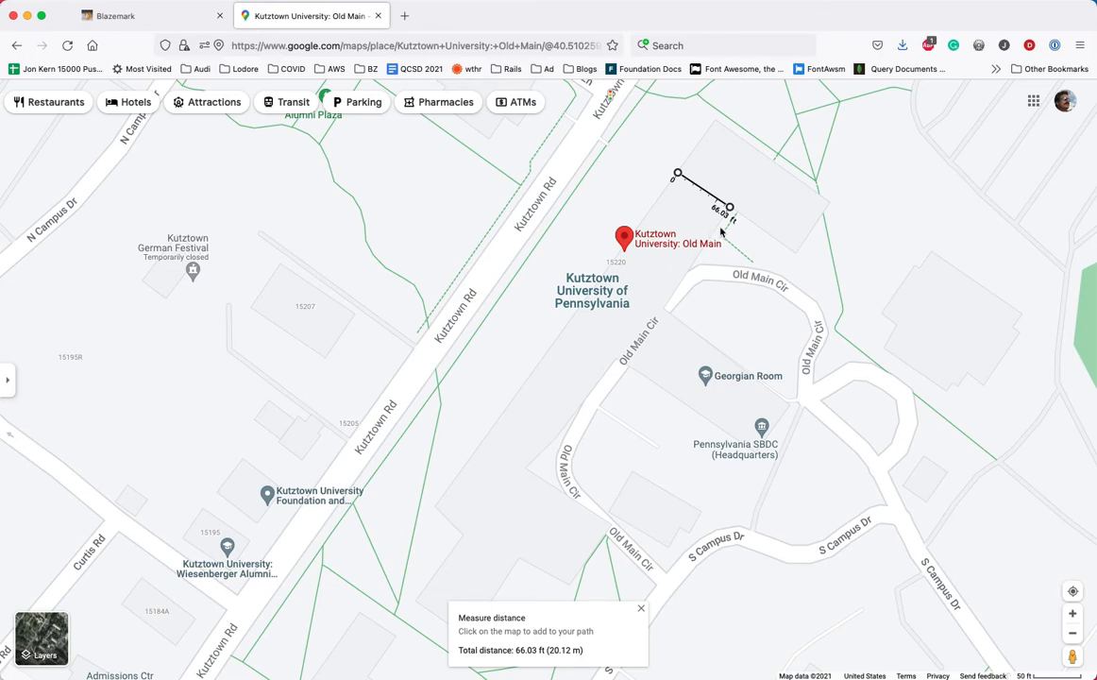
double_click(689, 255)
drag(680, 255, 771, 163)
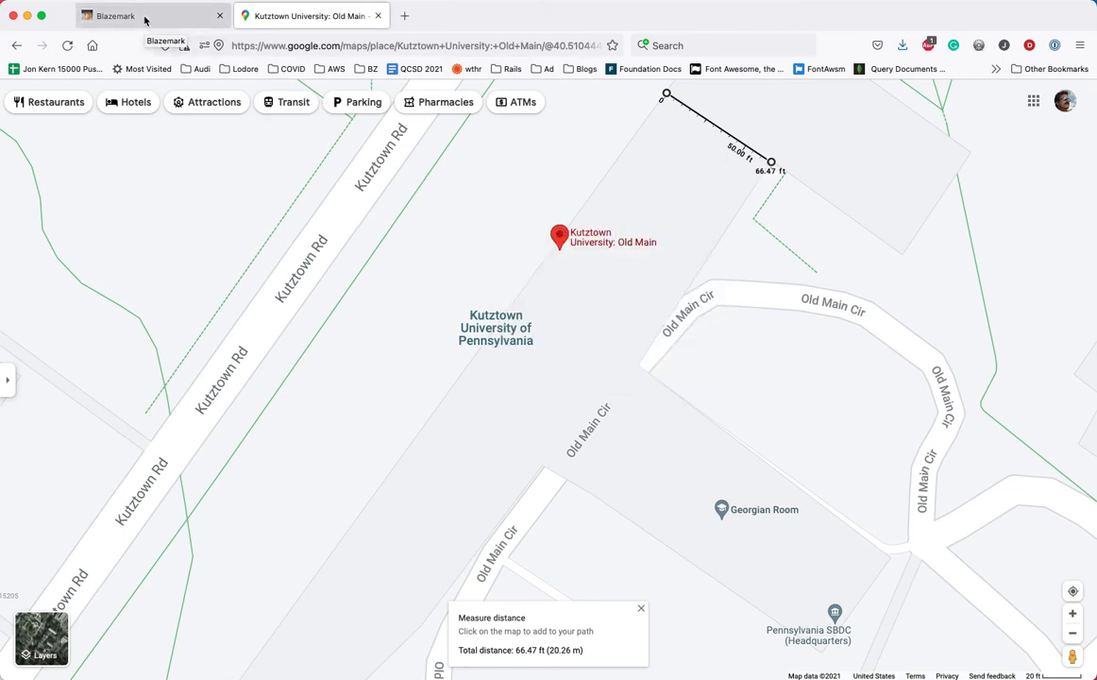
- Clear the measurement and measure the width of the rear wing where Old Main Cir meets the building
right_click(578, 488)
click(624, 652)
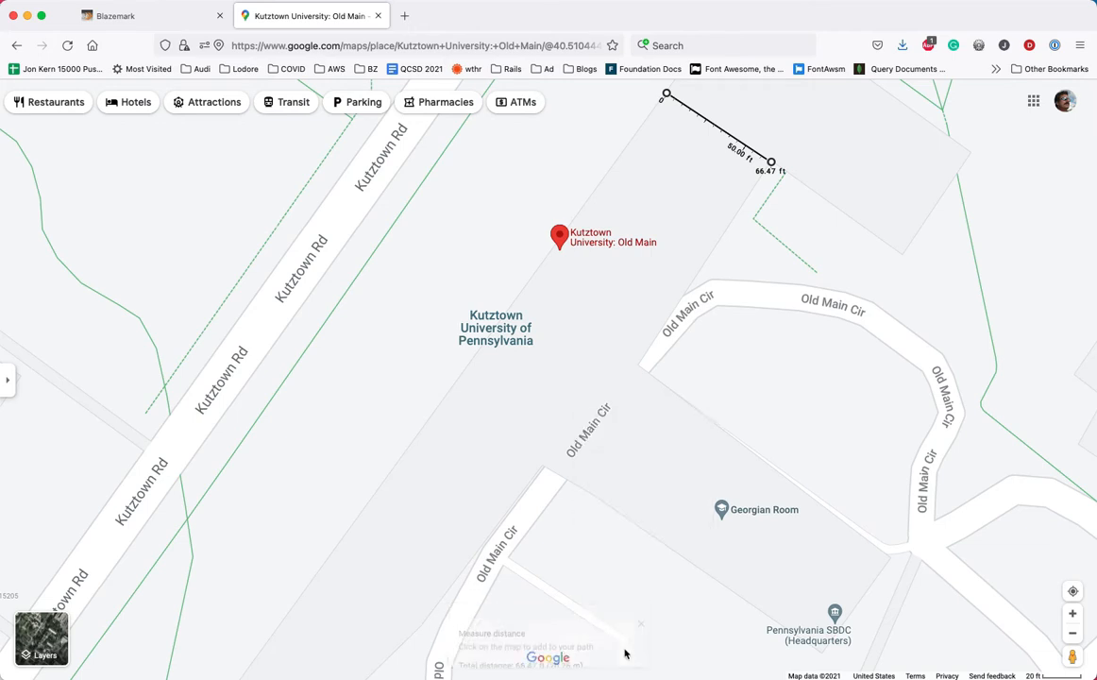
right_click(585, 494)
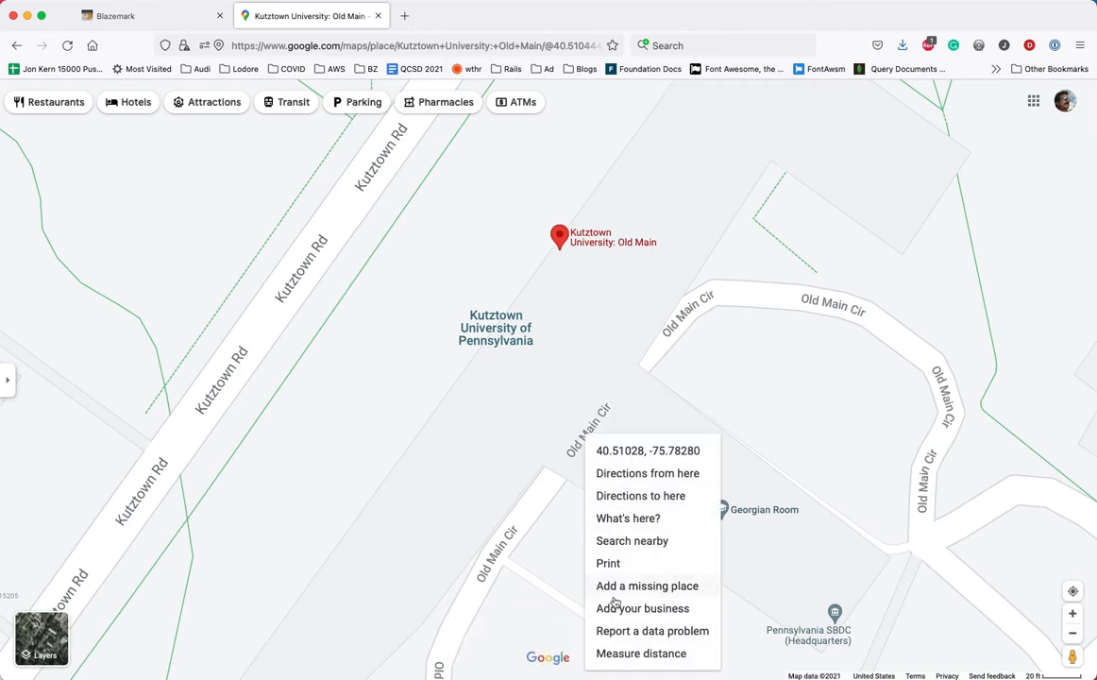
click(609, 652)
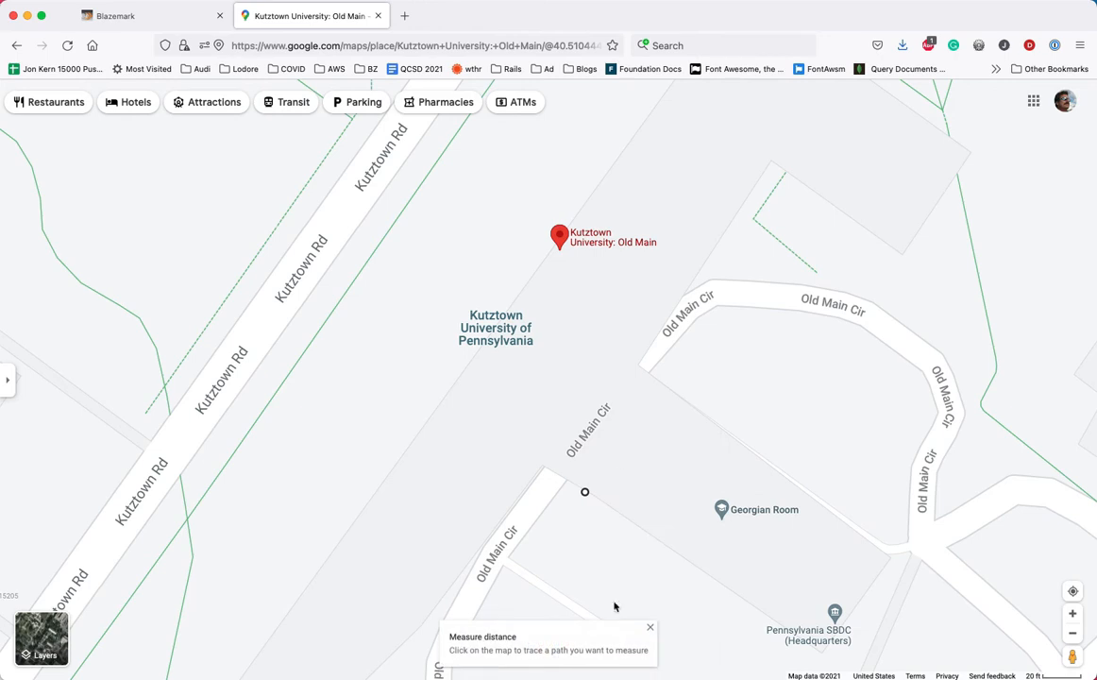
click(655, 380)
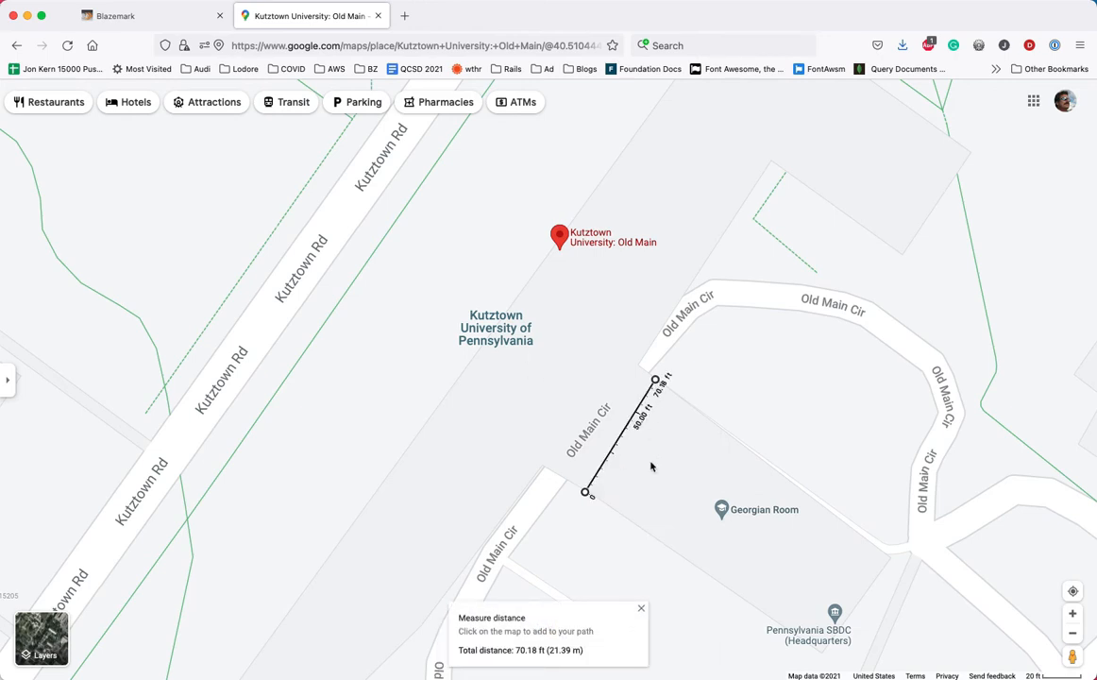
- Switch to Blazemark and set the structure's width to 70
click(156, 16)
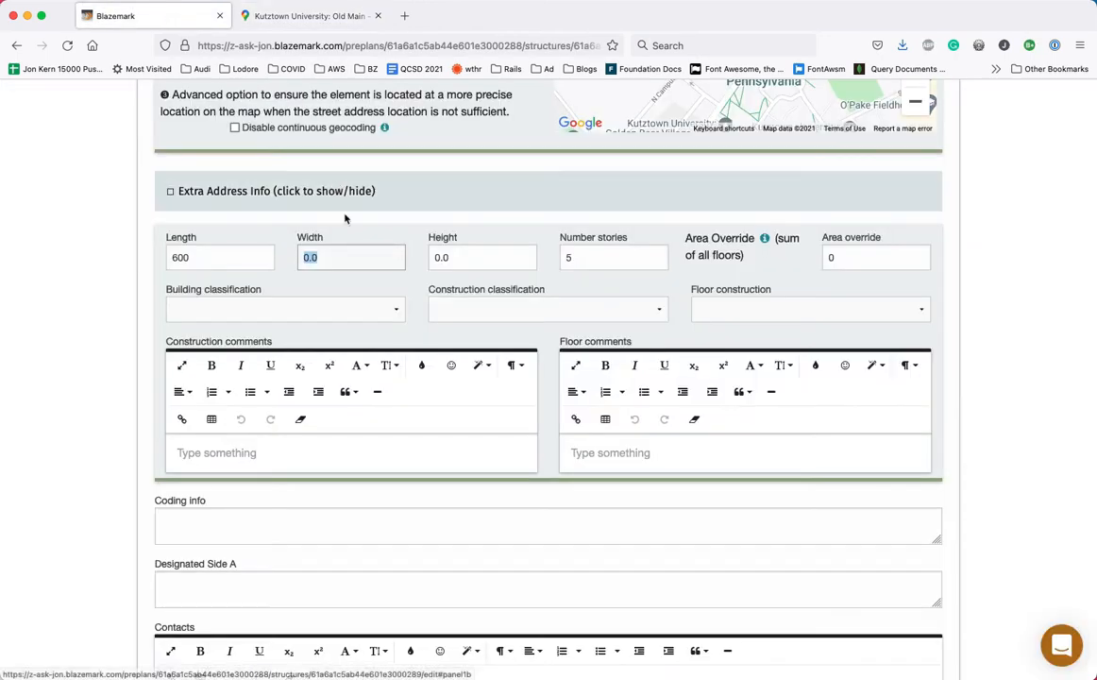
text(7)
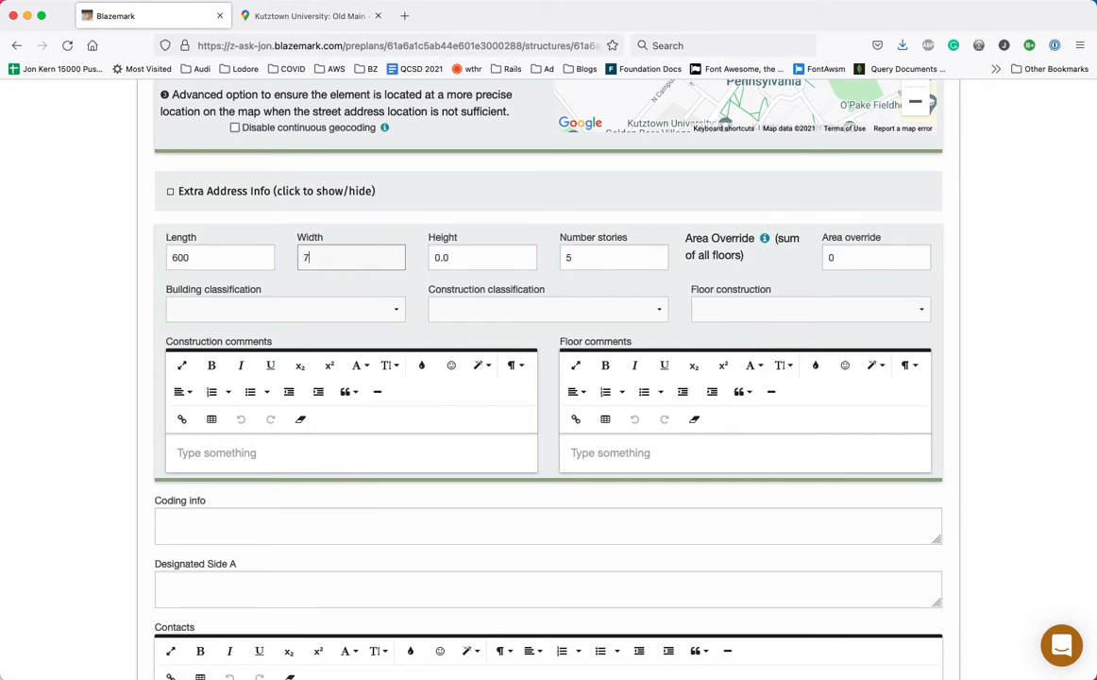
text(0)
- Switch to Google Maps, enter Street View on Kutztown Rd and examine Old Main's front facade to judge its height
click(482, 252)
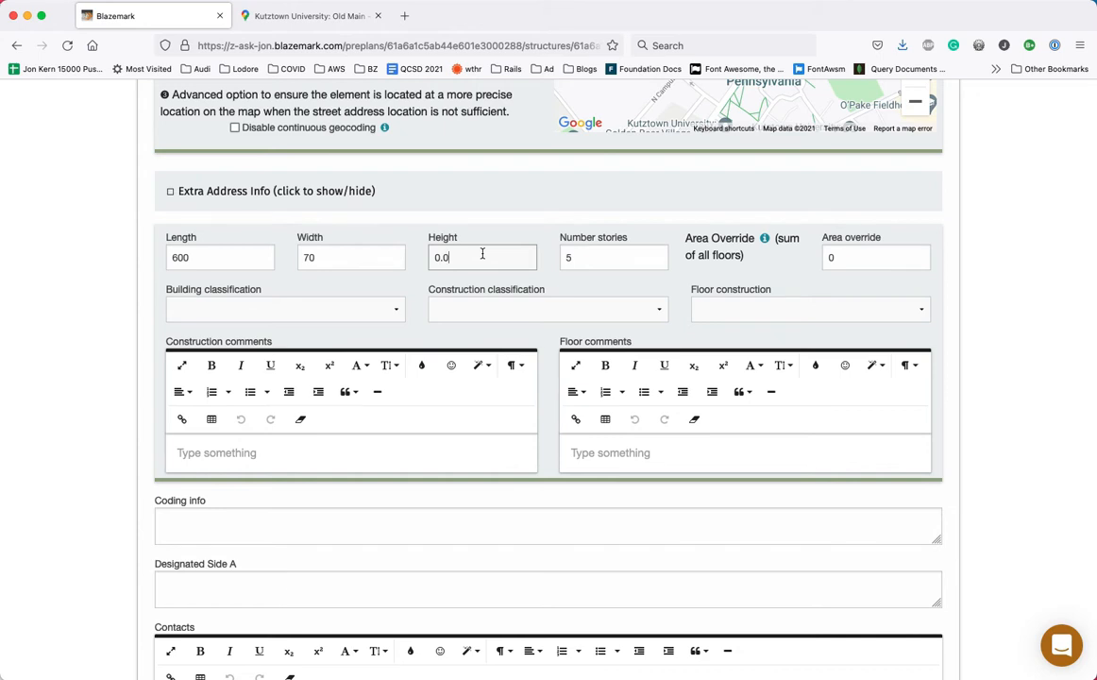
click(293, 17)
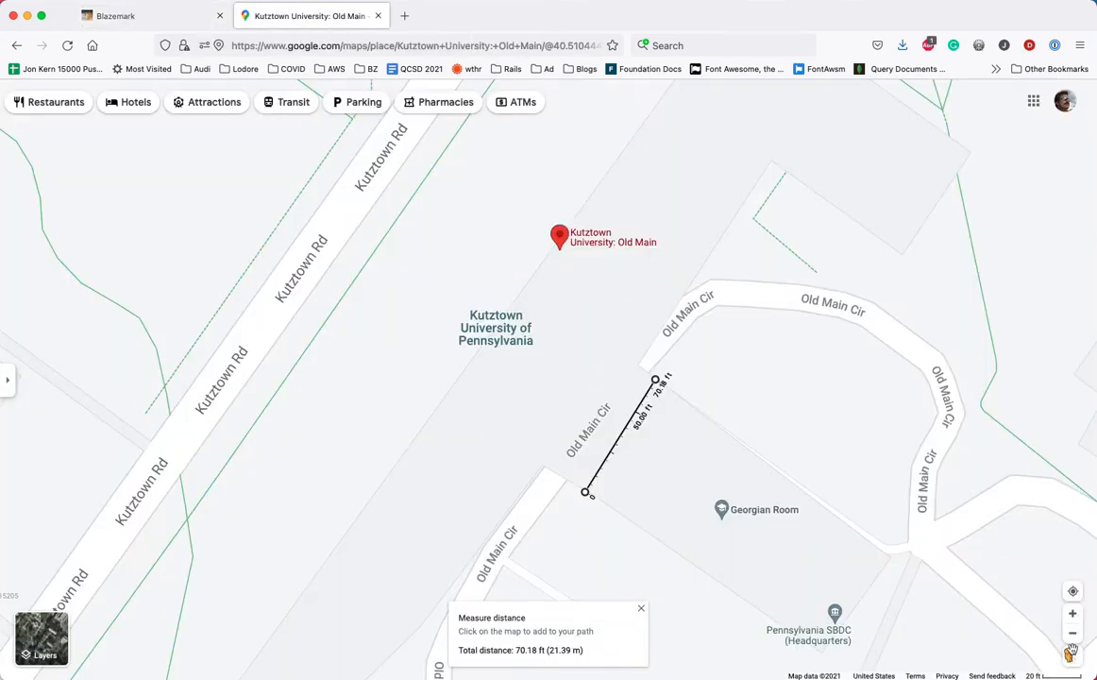
drag(1072, 656, 337, 186)
key(Left)
key(Left)
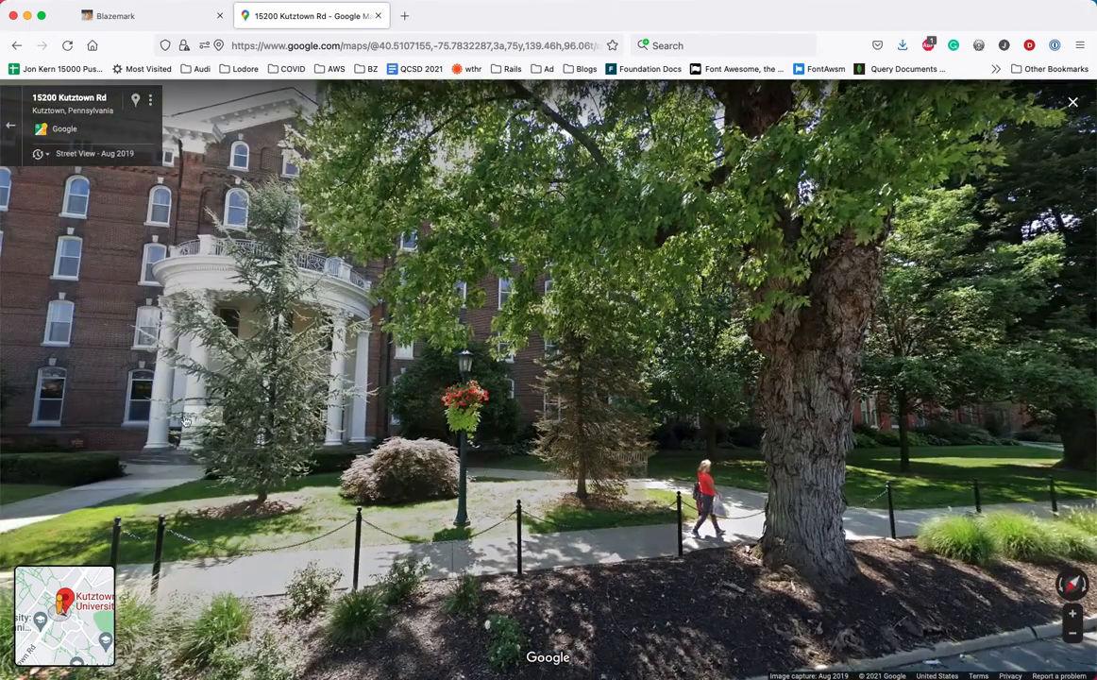
drag(186, 420, 461, 525)
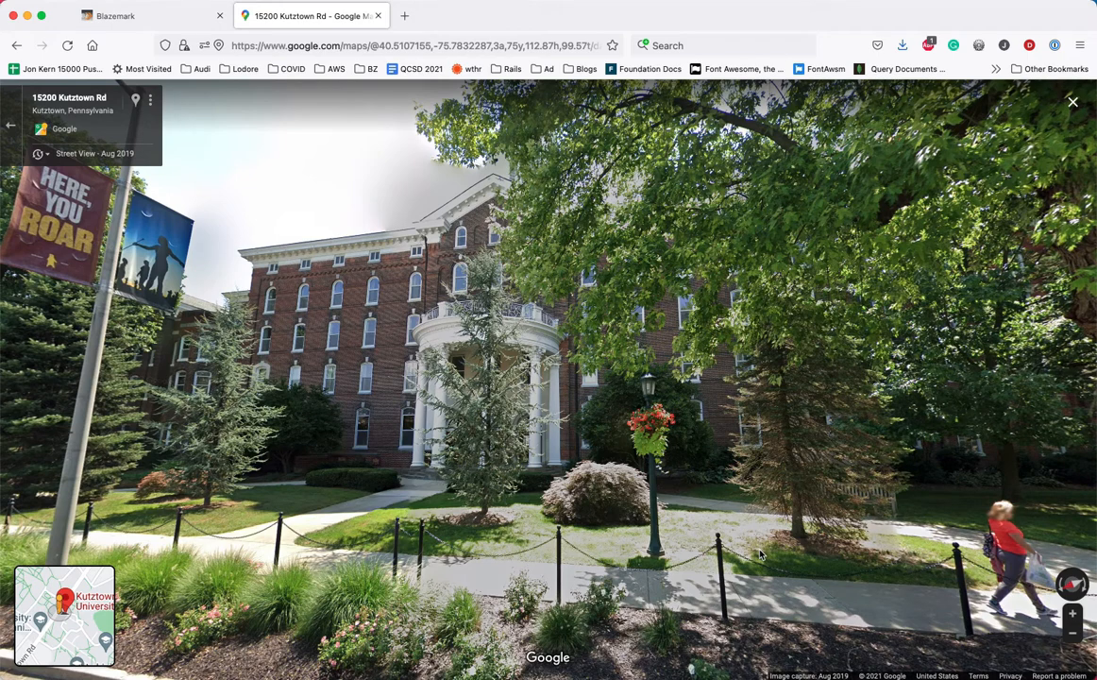
- Switch to Blazemark and set the structure's height to 100
click(177, 20)
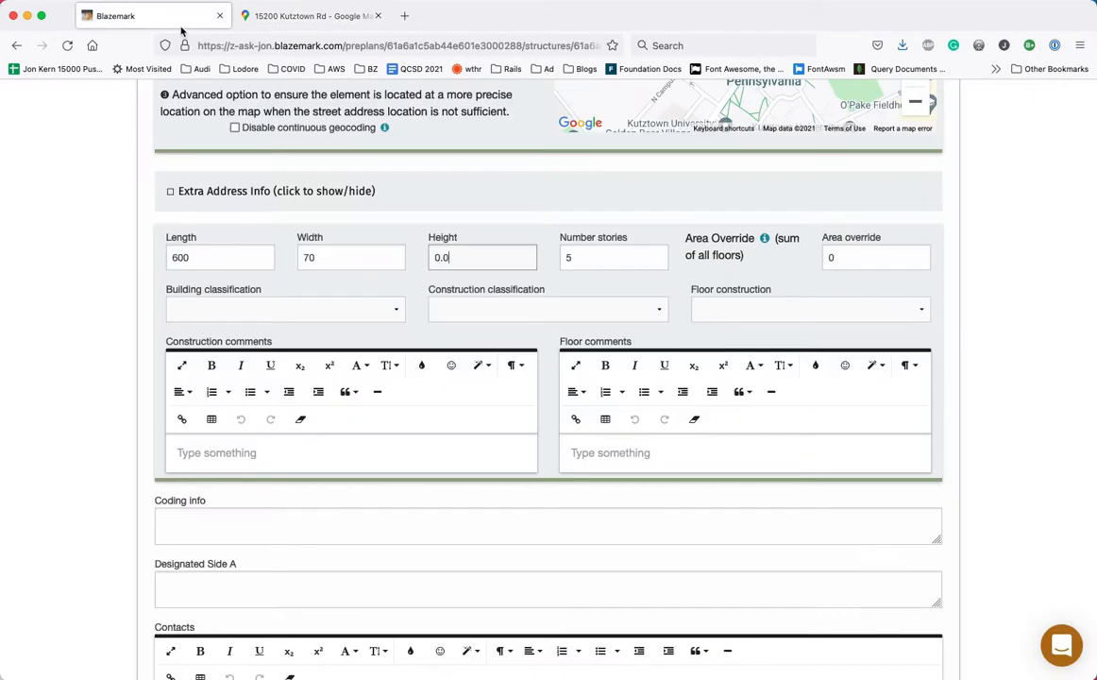
double_click(577, 256)
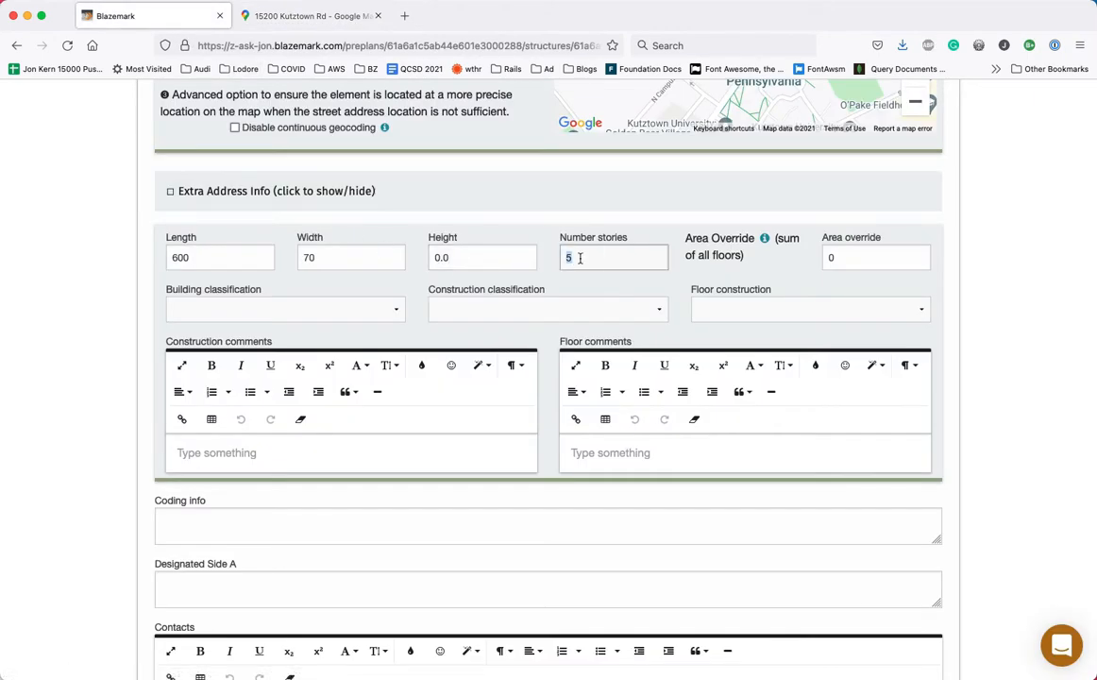
double_click(489, 253)
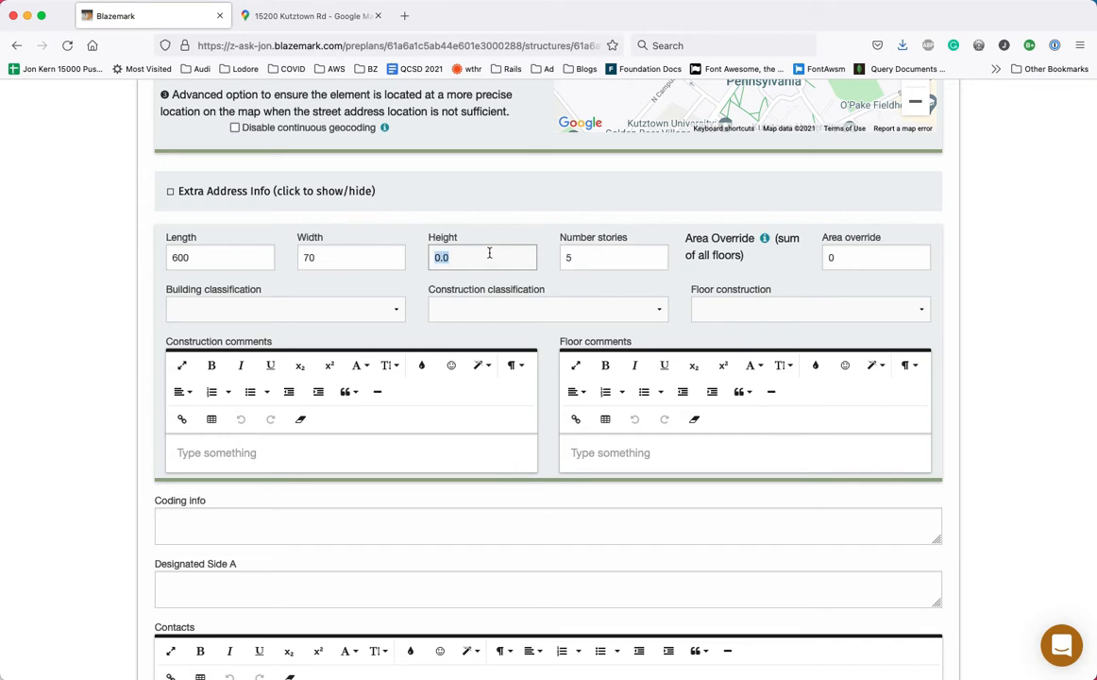
text(100)
key(Tab)
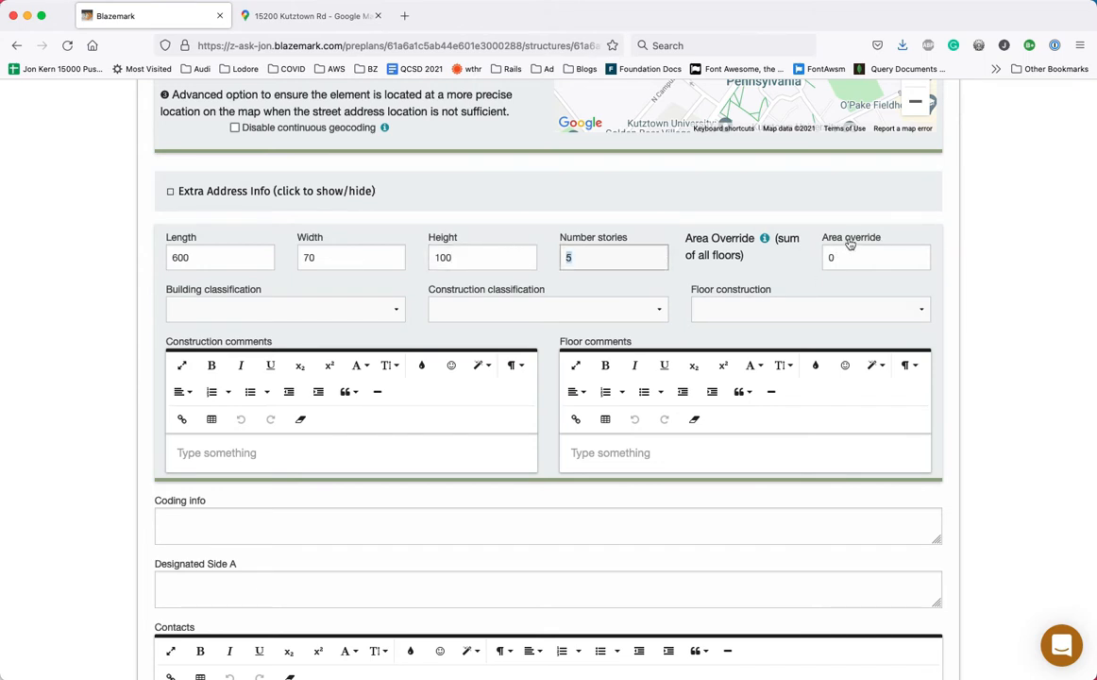
- Open the Area Override help article and read how to compute the total area of an irregularly shaped, multi-story building
click(766, 241)
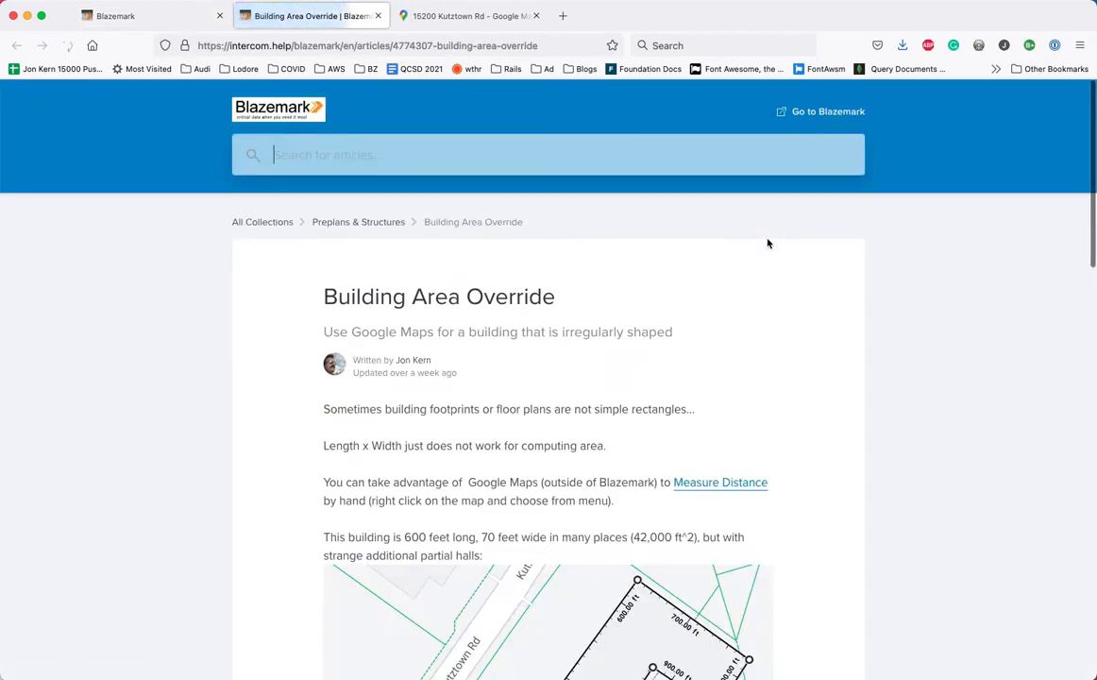
scroll(587, 398, down, 1)
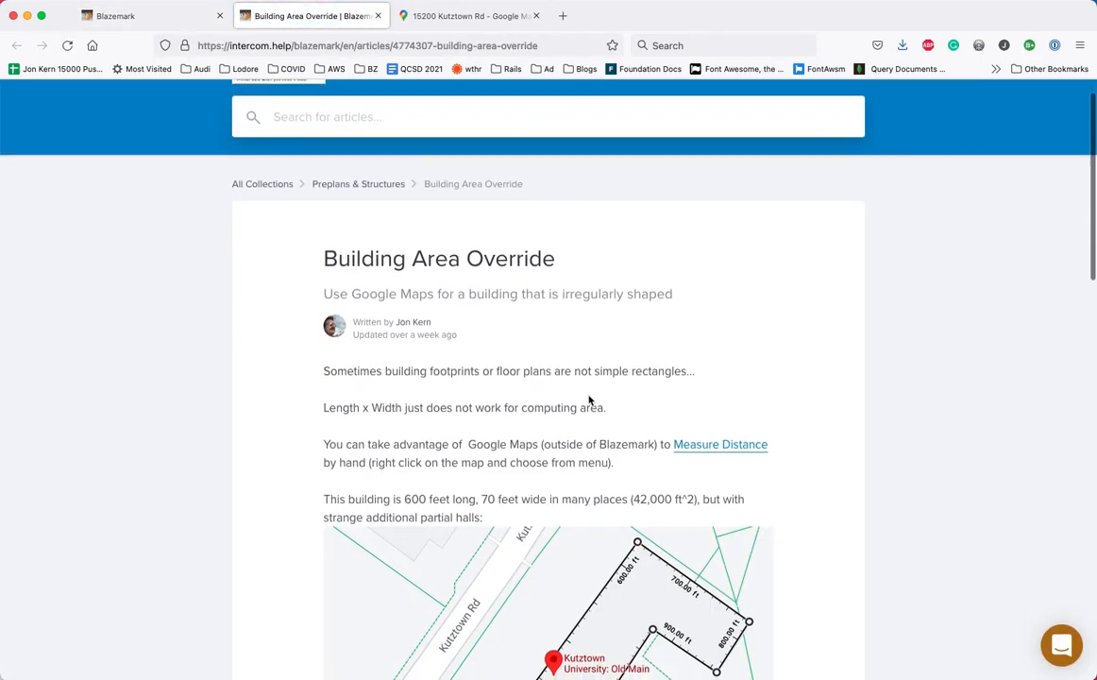
scroll(589, 400, down, 2)
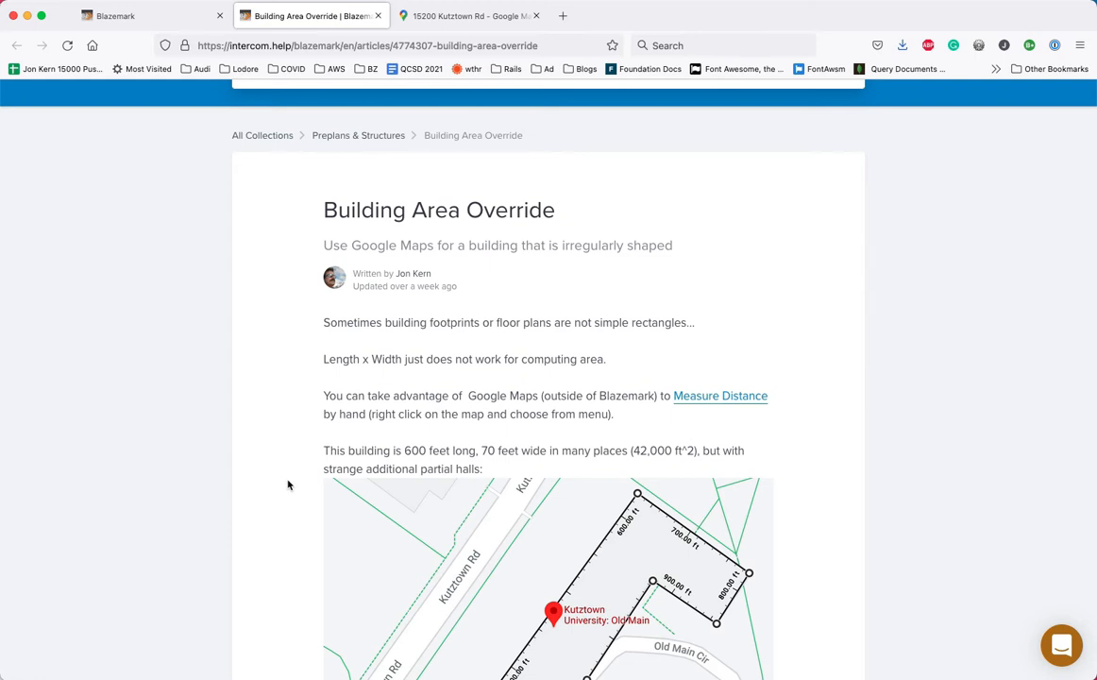
scroll(289, 485, down, 5)
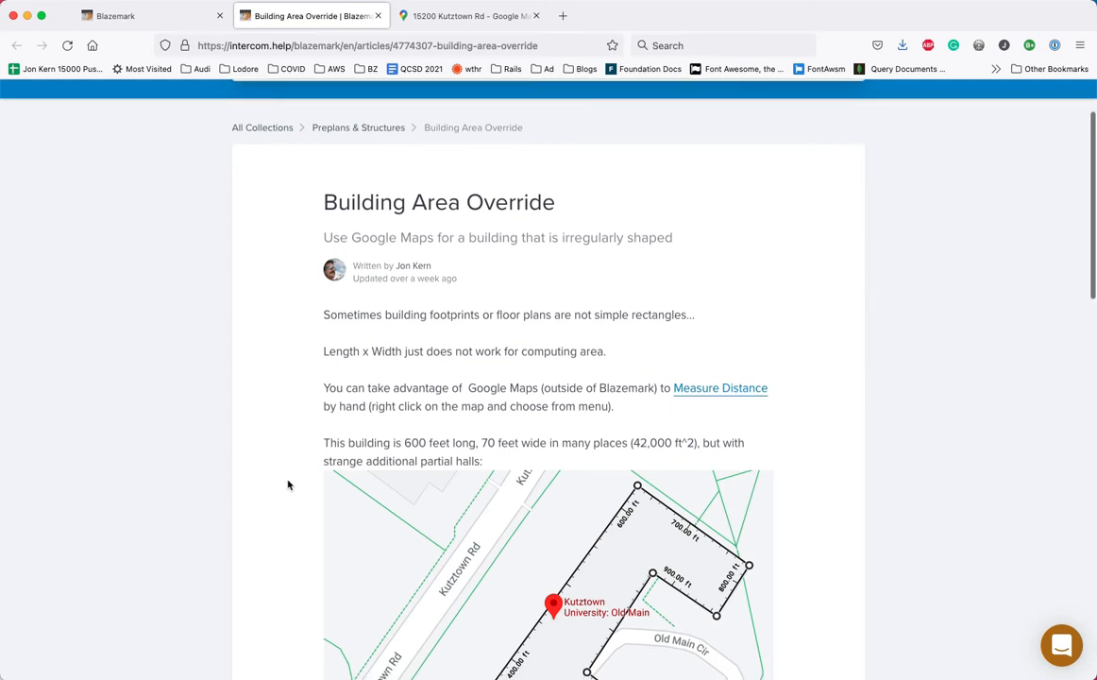
scroll(289, 484, down, 2)
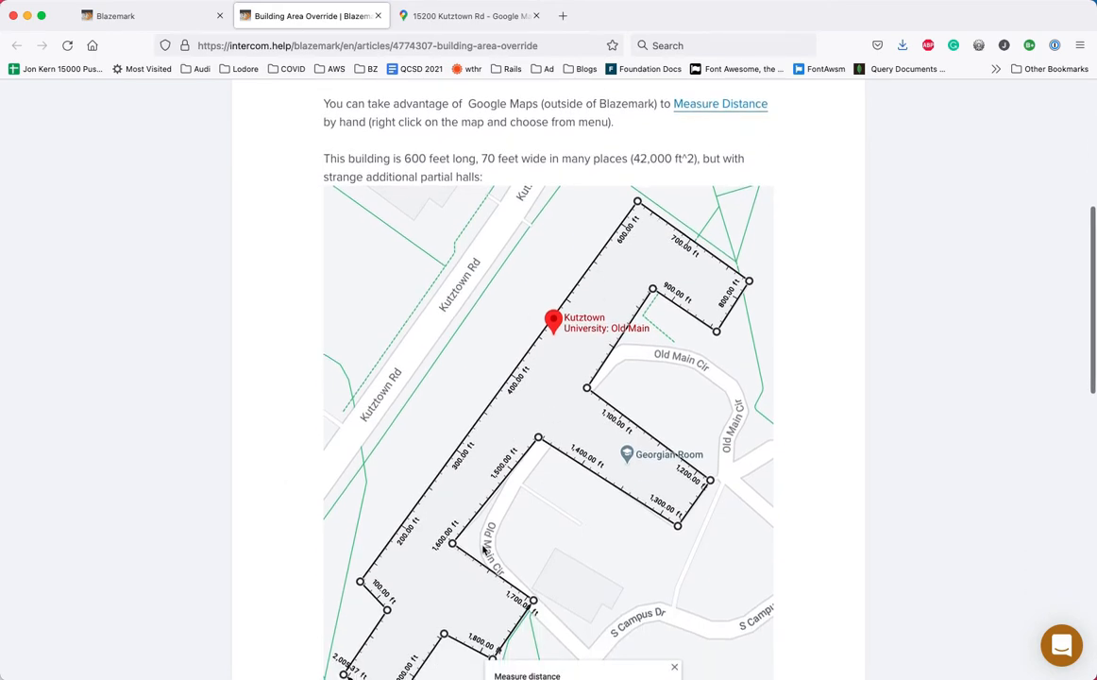
scroll(482, 546, down, 7)
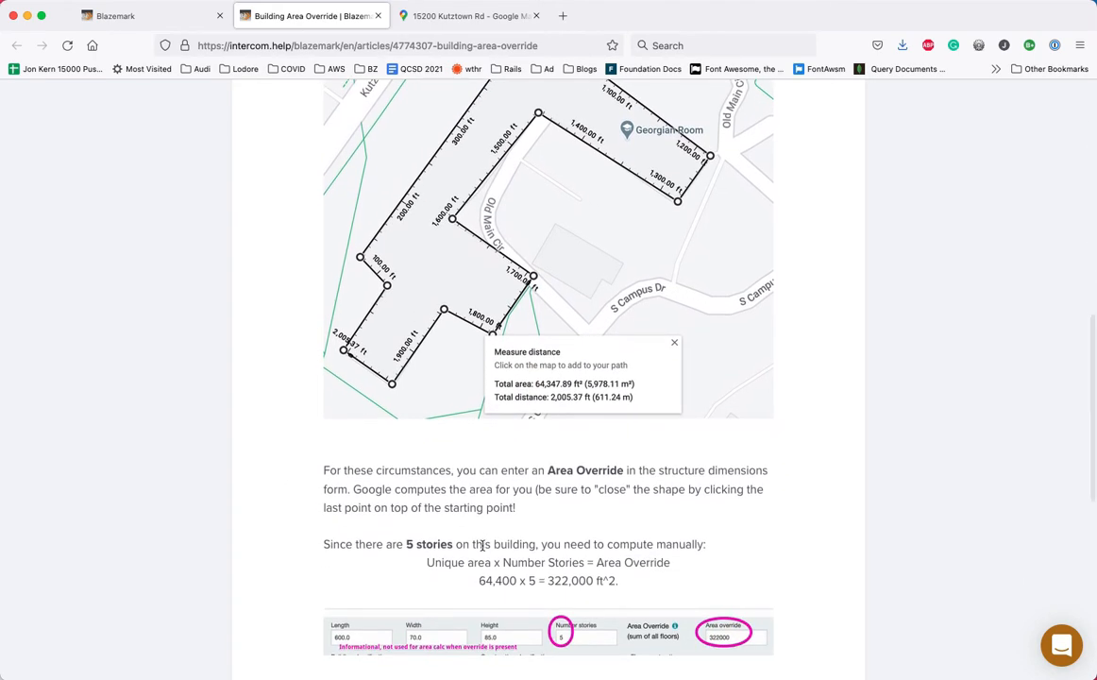
scroll(482, 545, down, 2)
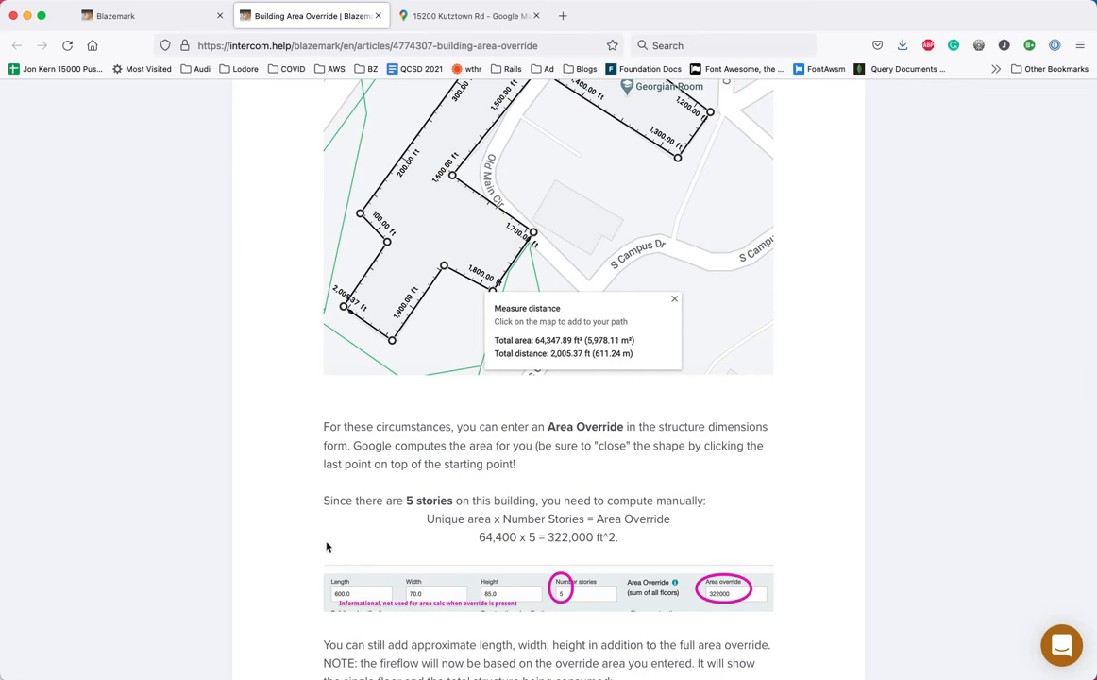
scroll(315, 559, down, 5)
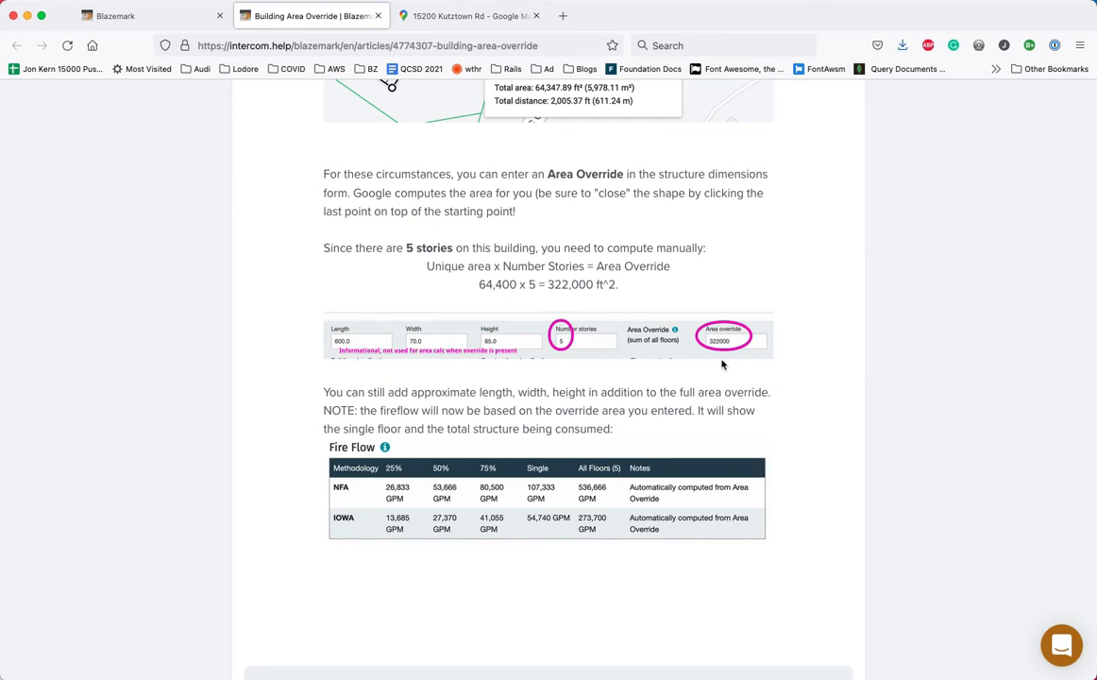
- Return to the structure form in Blazemark, enter Main St as Designated Side A and submit the update
click(159, 17)
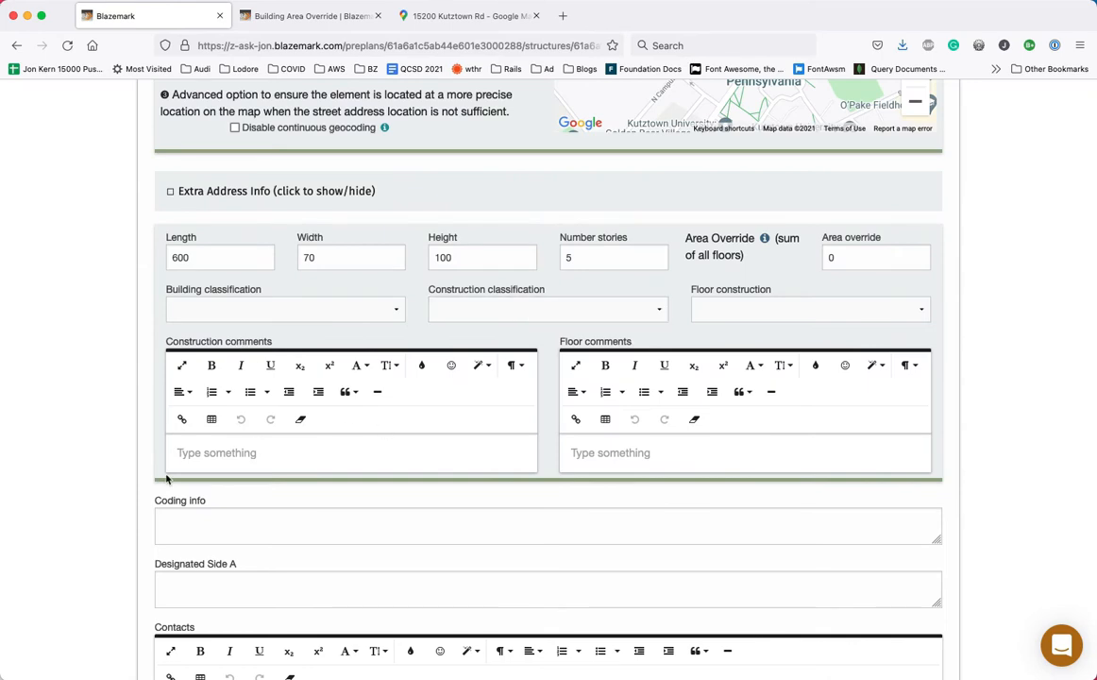
scroll(107, 521, down, 1)
scroll(108, 521, down, 5)
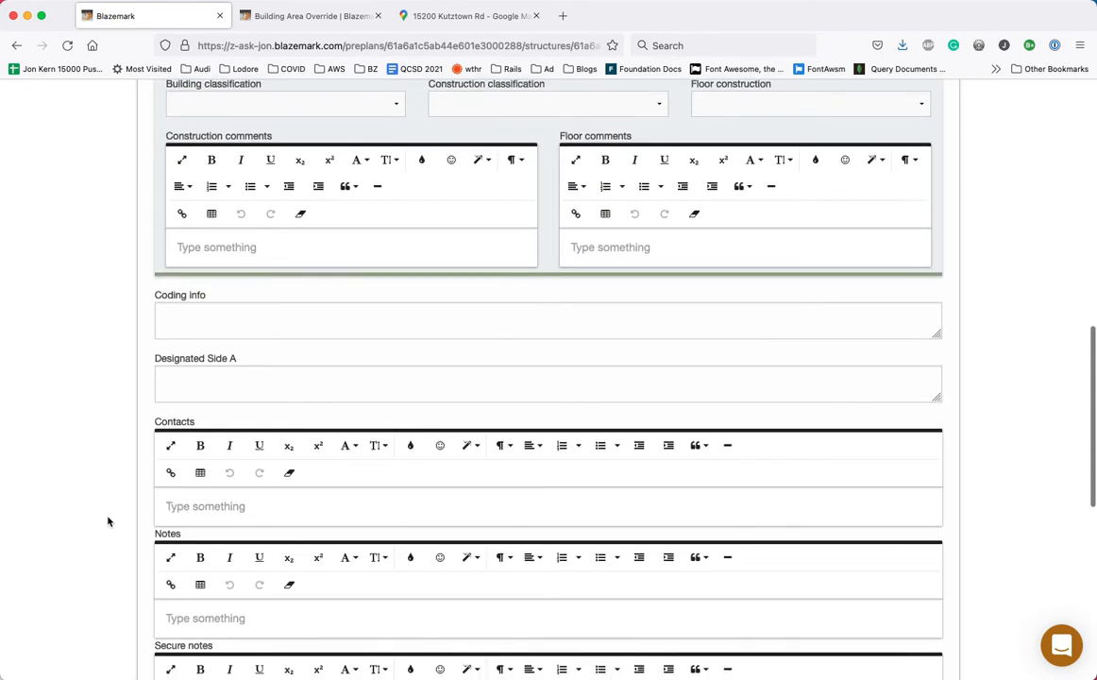
click(232, 377)
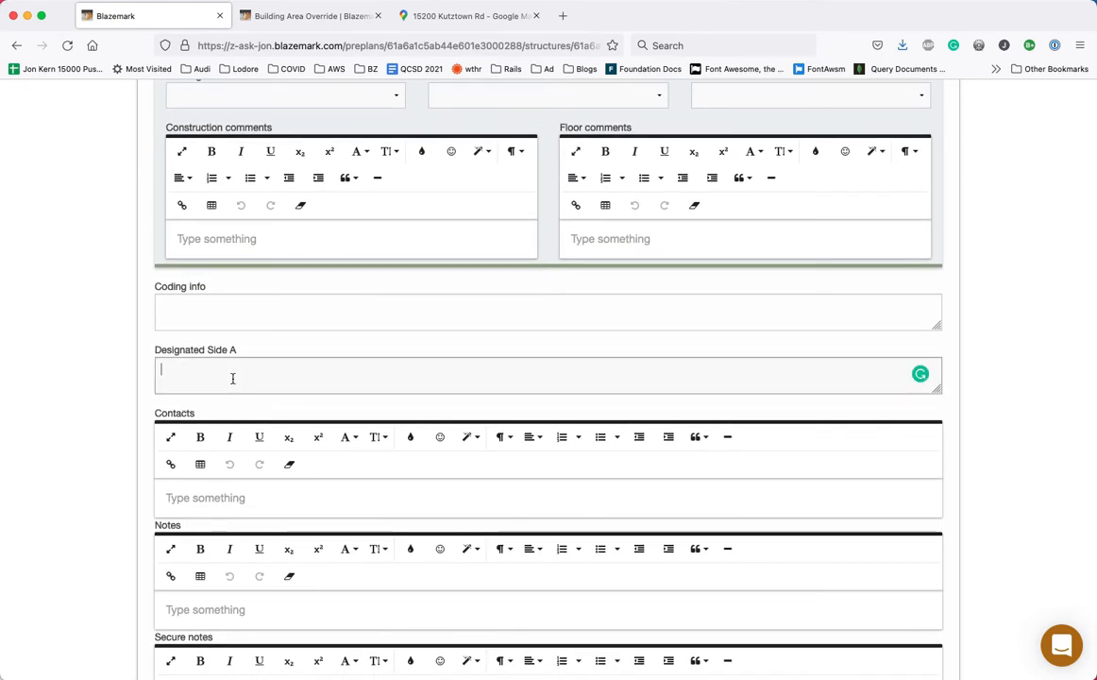
text(M<)
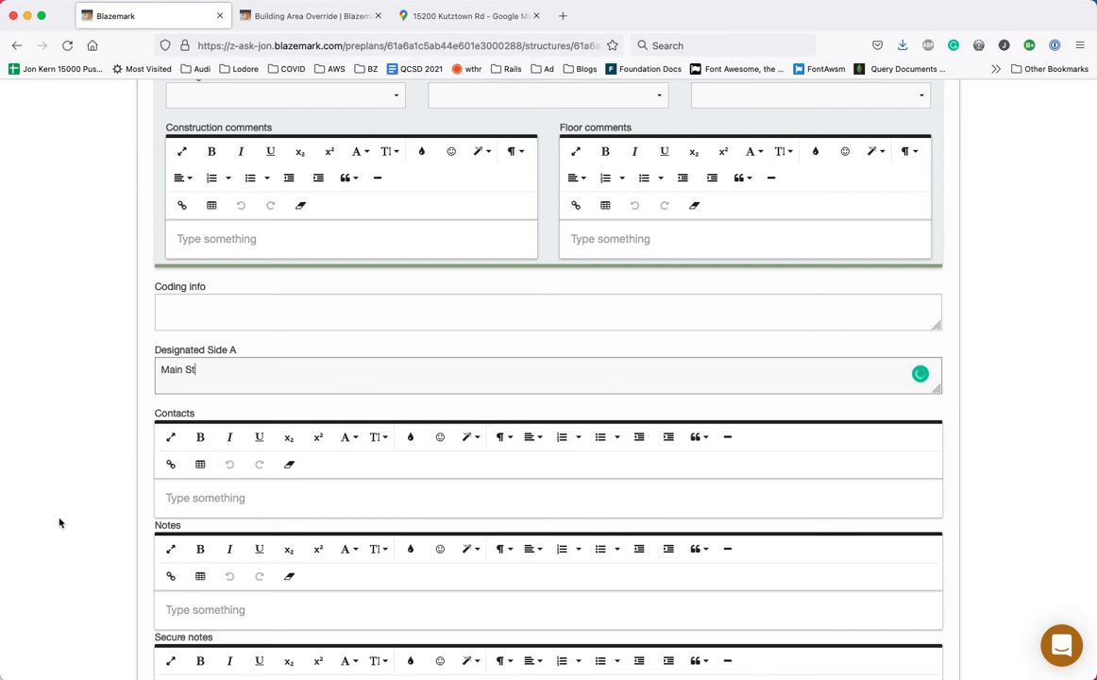
scroll(59, 522, down, 10)
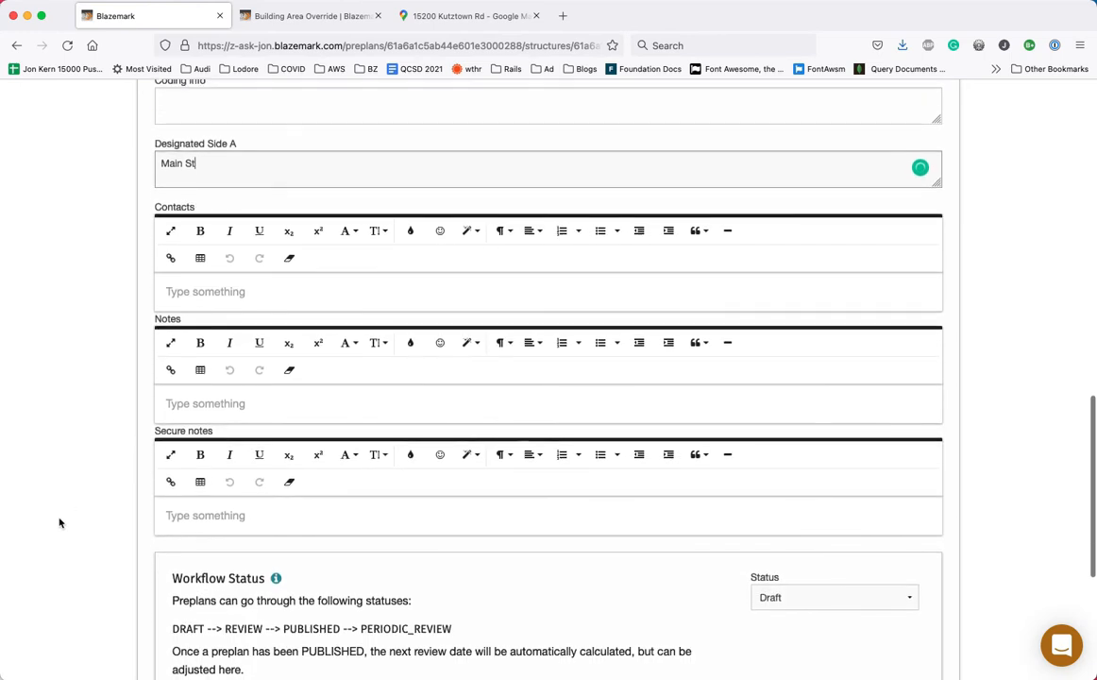
click(219, 510)
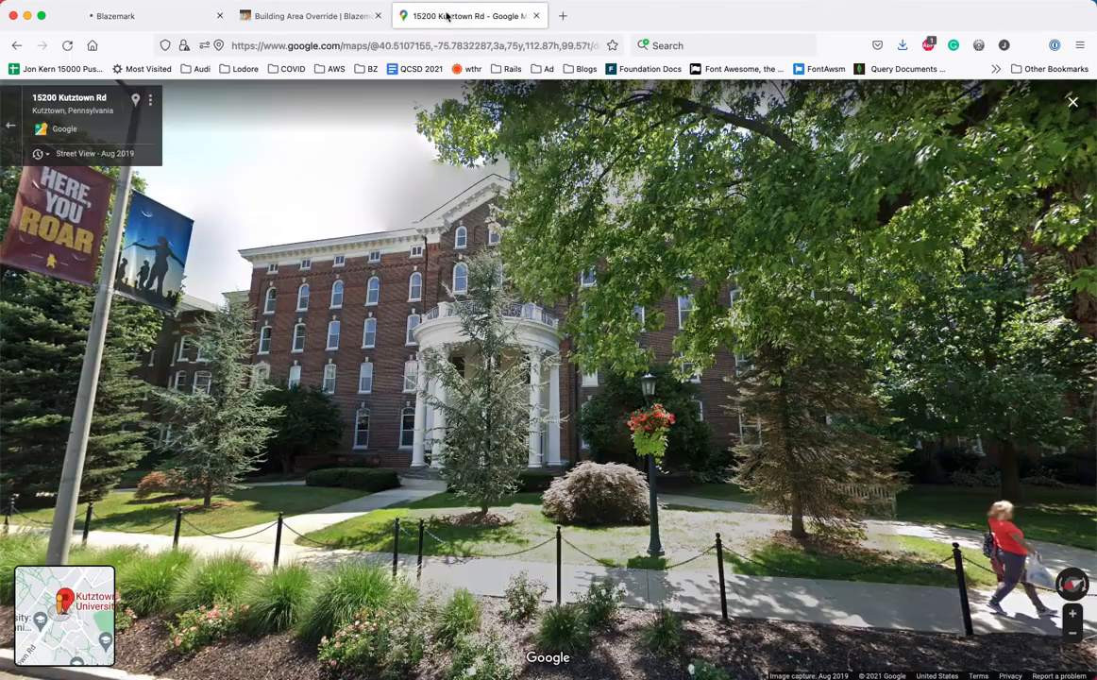
- Exit Street View in Google Maps, switch back to Blazemark and finish updating the structure
click(453, 16)
key(Escape)
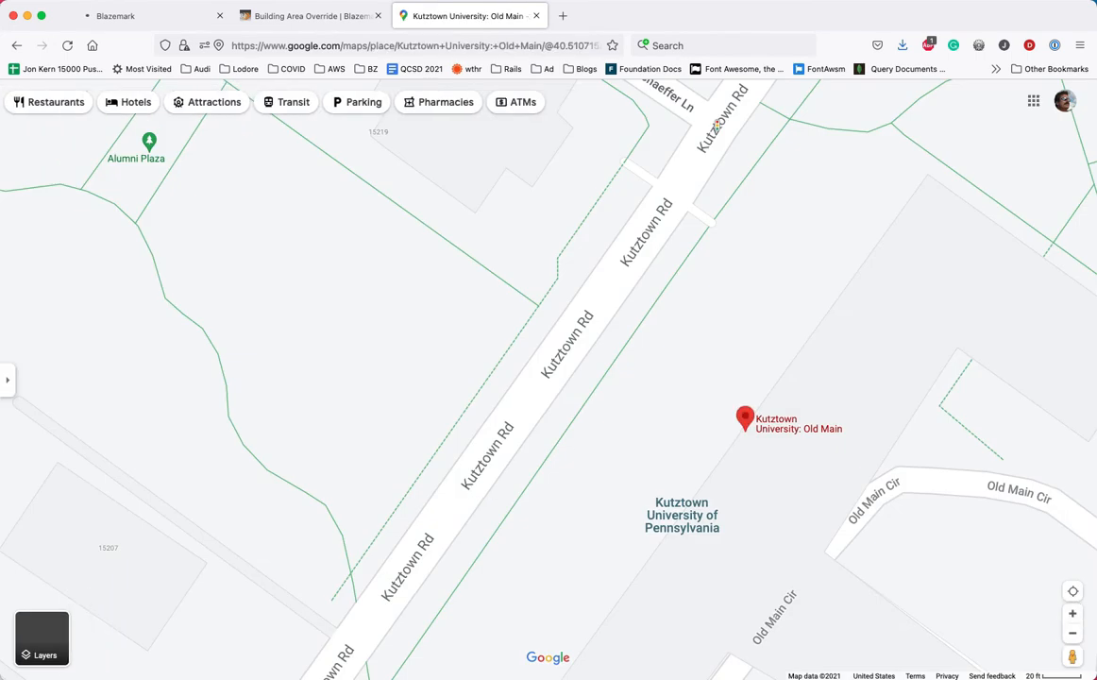
click(156, 18)
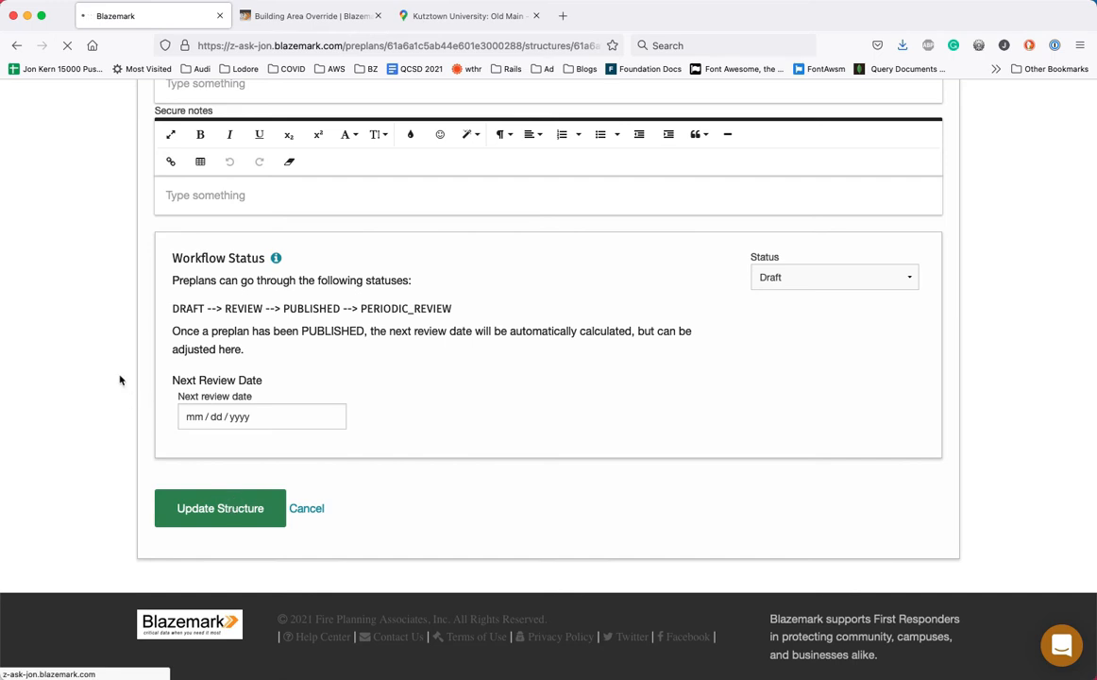
click(192, 509)
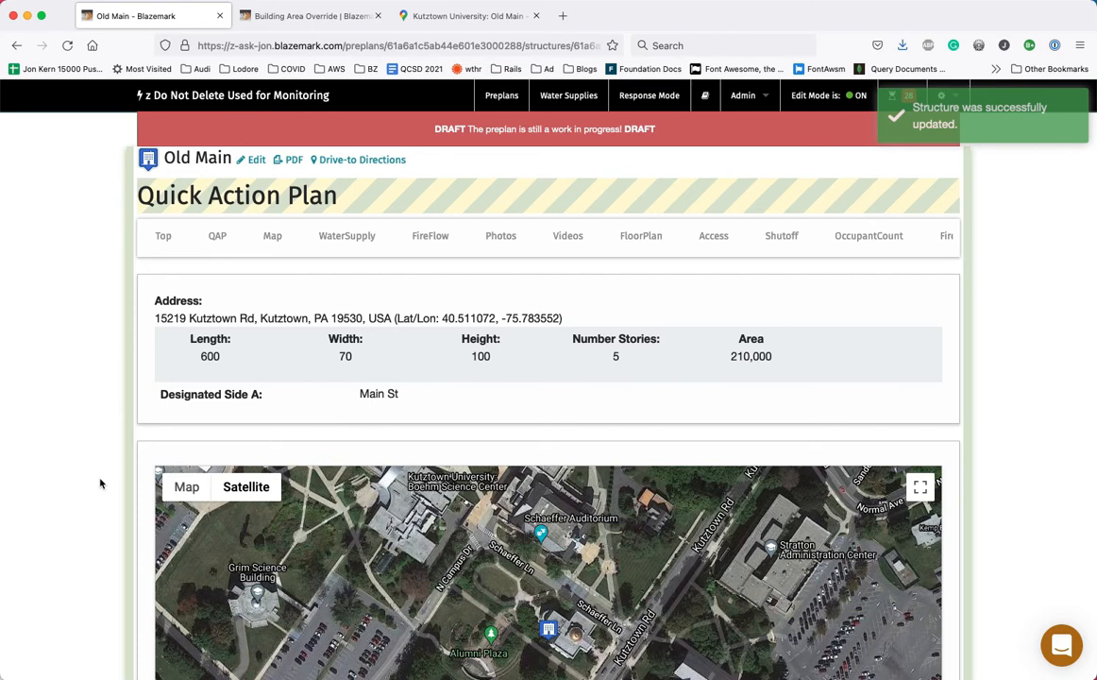
- Reopen Old Main for editing and move its map pin across Kutztown Rd onto the Kutztown University of Pennsylvania building
scroll(76, 388, down, 1)
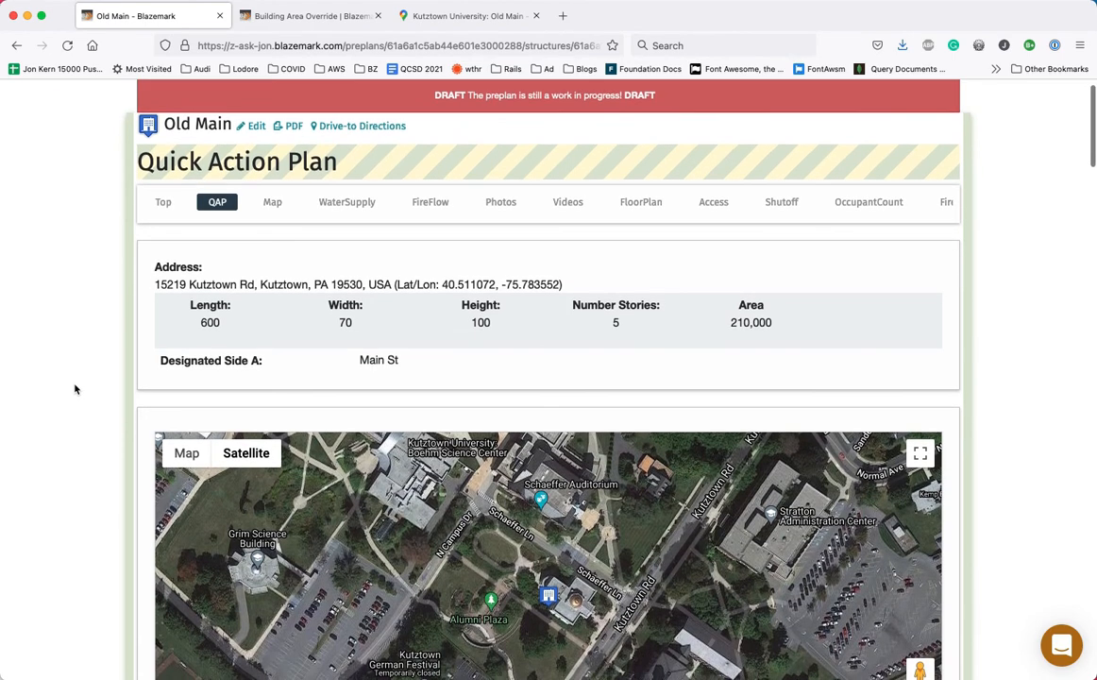
scroll(76, 388, down, 1)
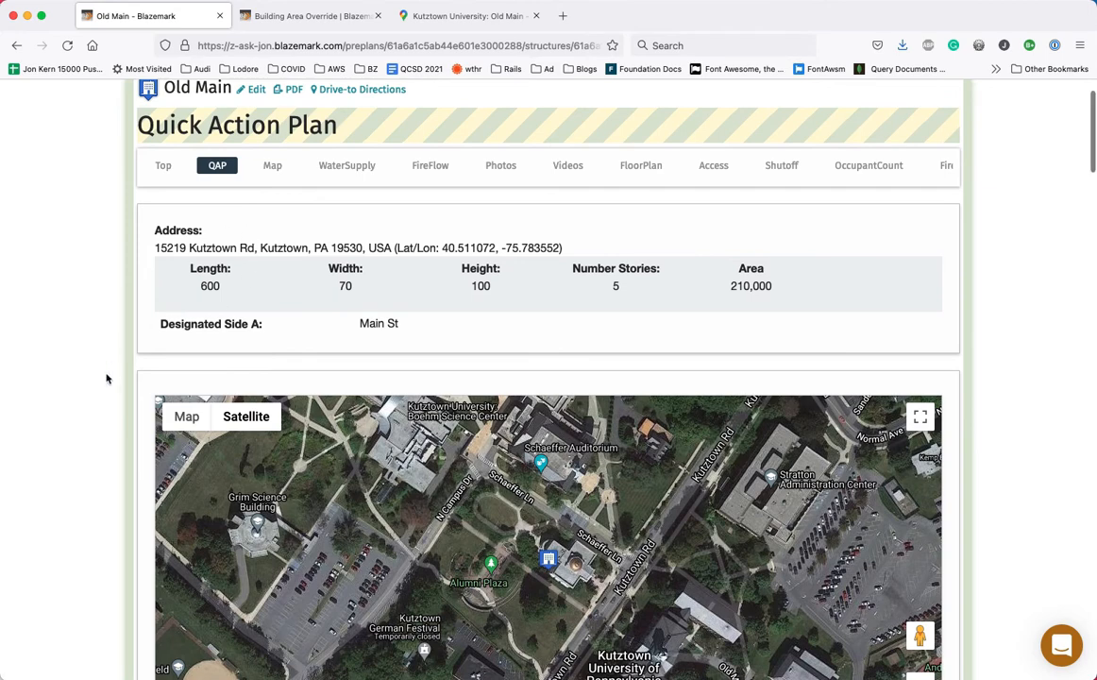
scroll(106, 377, up, 1)
scroll(106, 378, down, 5)
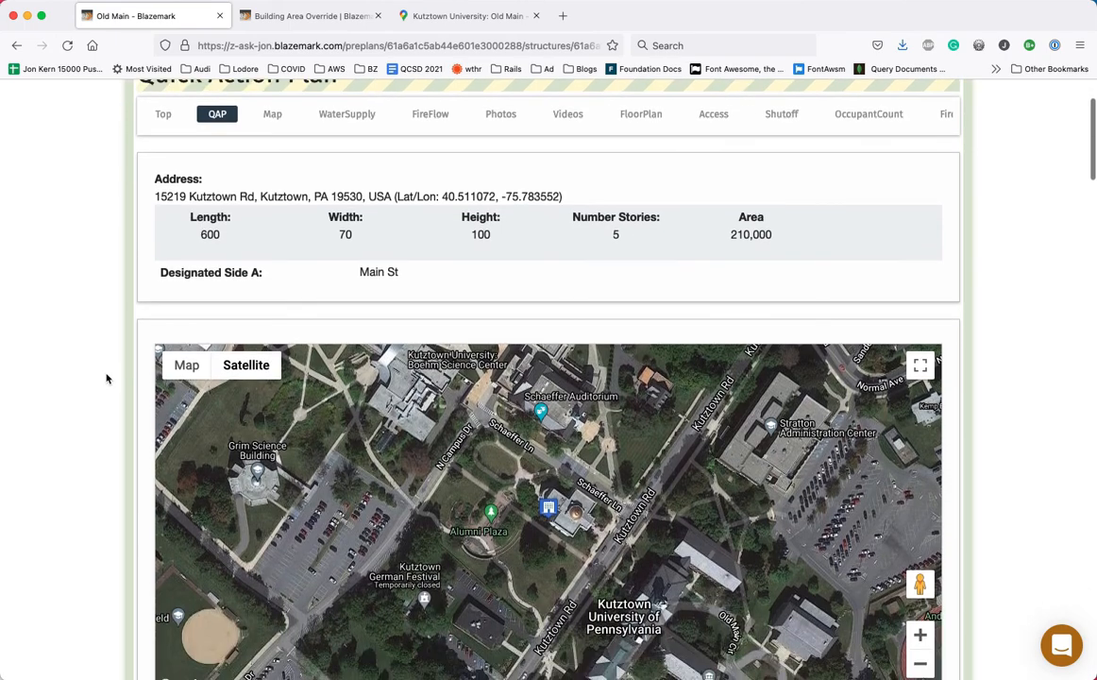
scroll(105, 378, up, 5)
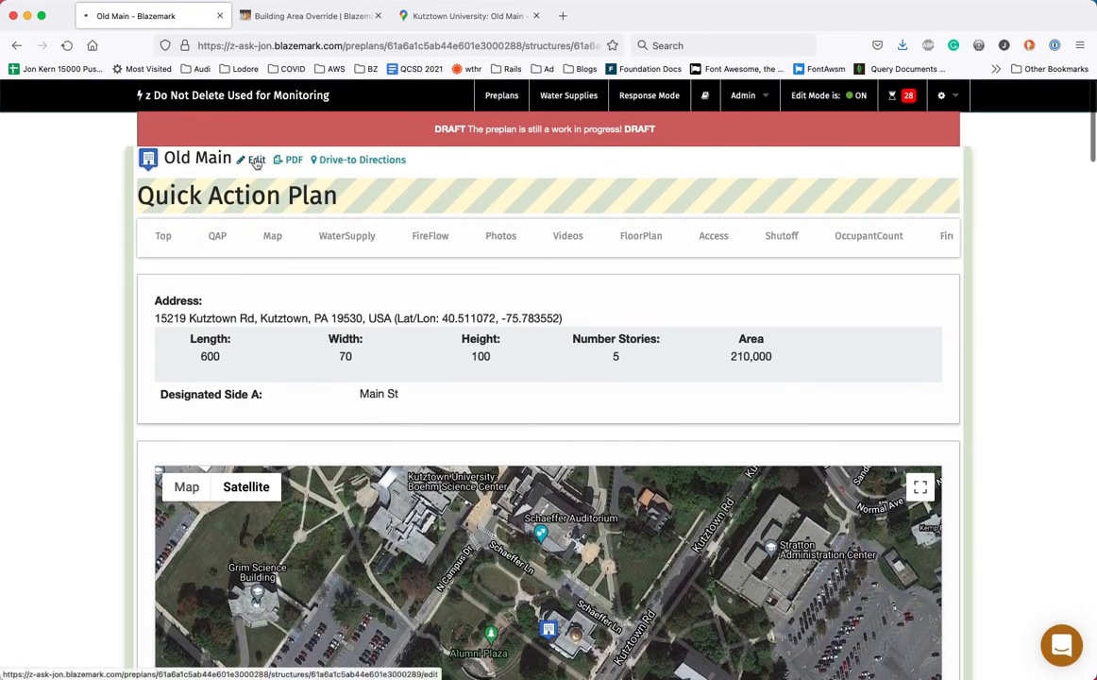
click(253, 159)
scroll(112, 514, down, 4)
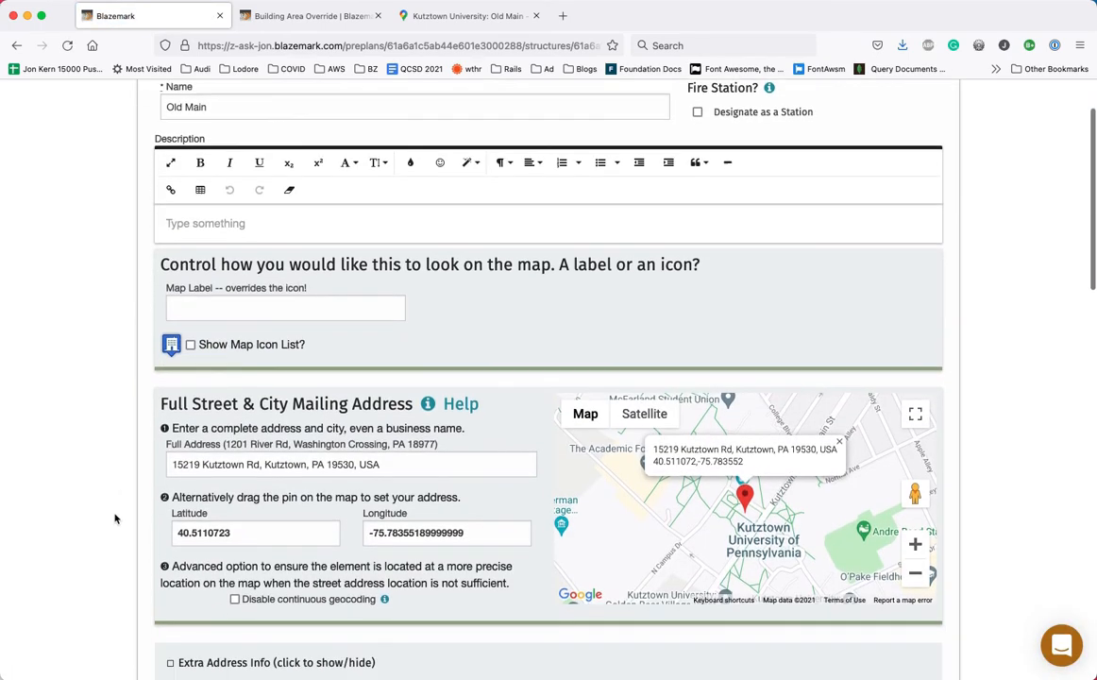
scroll(651, 420, up, 3)
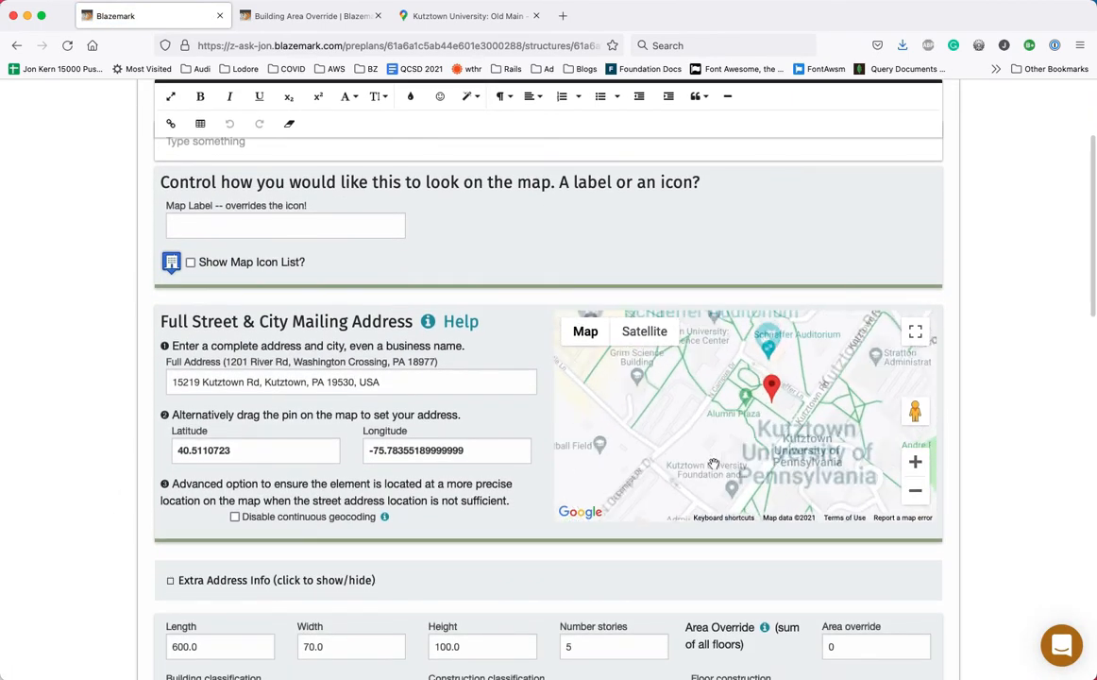
drag(677, 430, 637, 407)
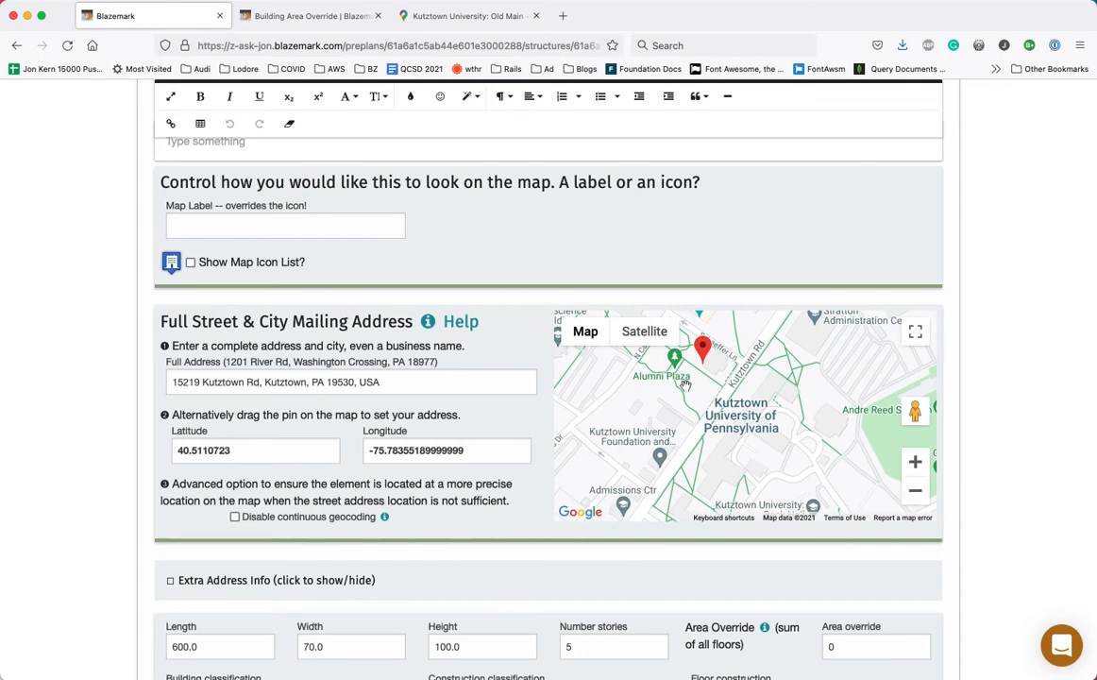
scroll(686, 387, up, 1)
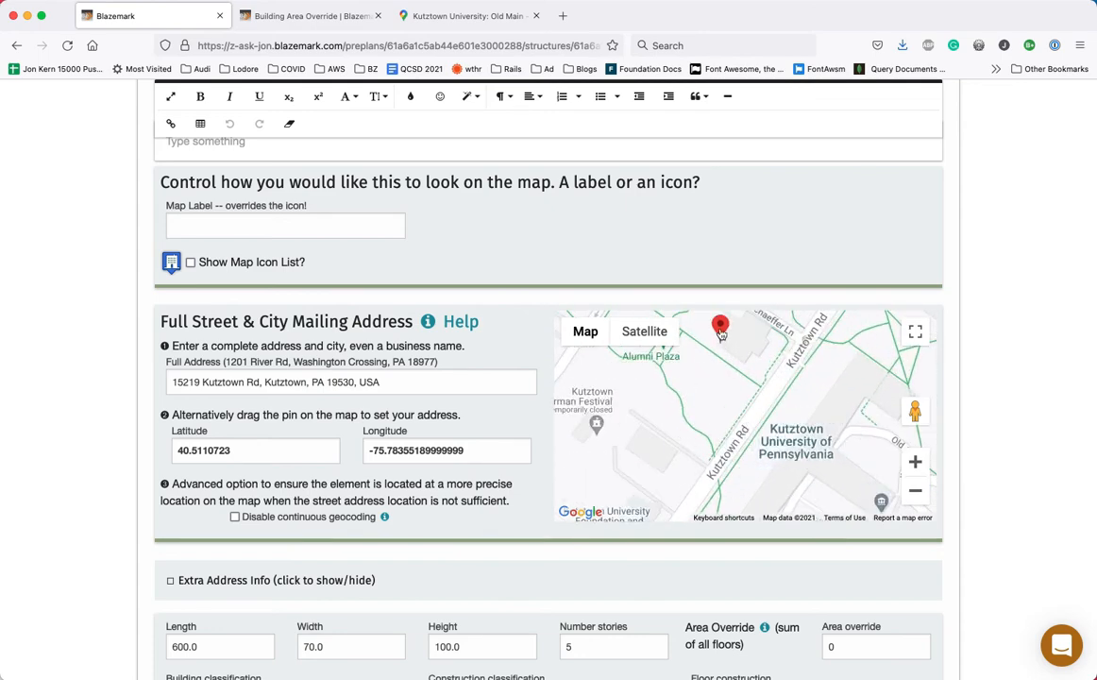
drag(721, 330, 795, 428)
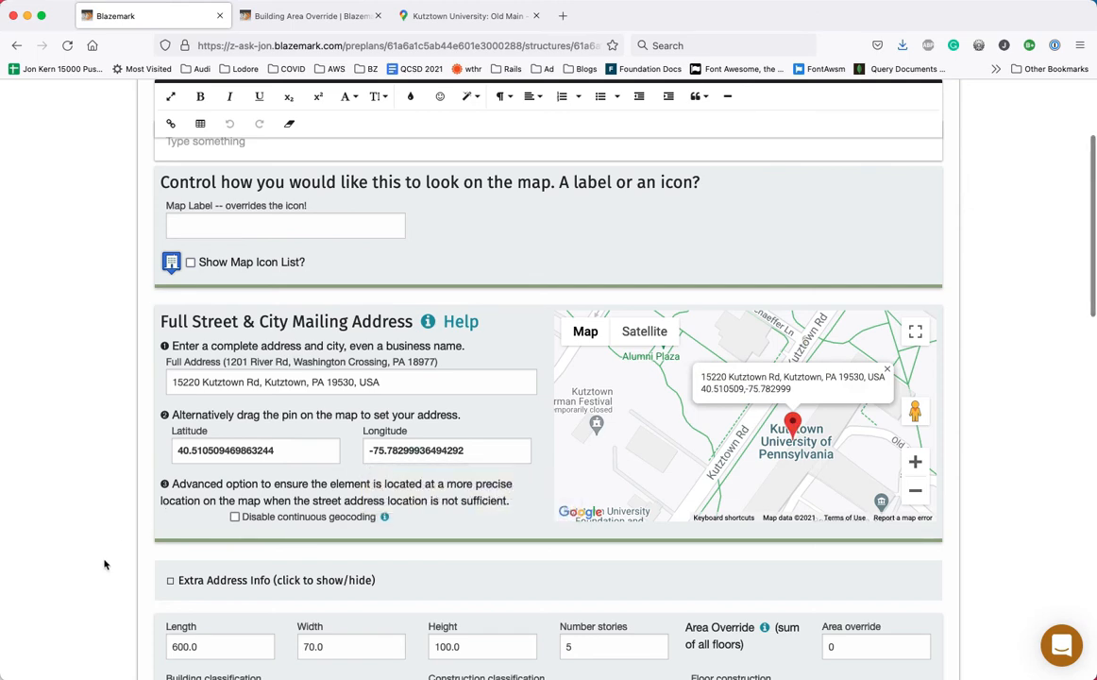
- Save the structure with its relocated pin and review its map placement and Fire Flow table
scroll(105, 564, down, 5)
scroll(105, 564, down, 12)
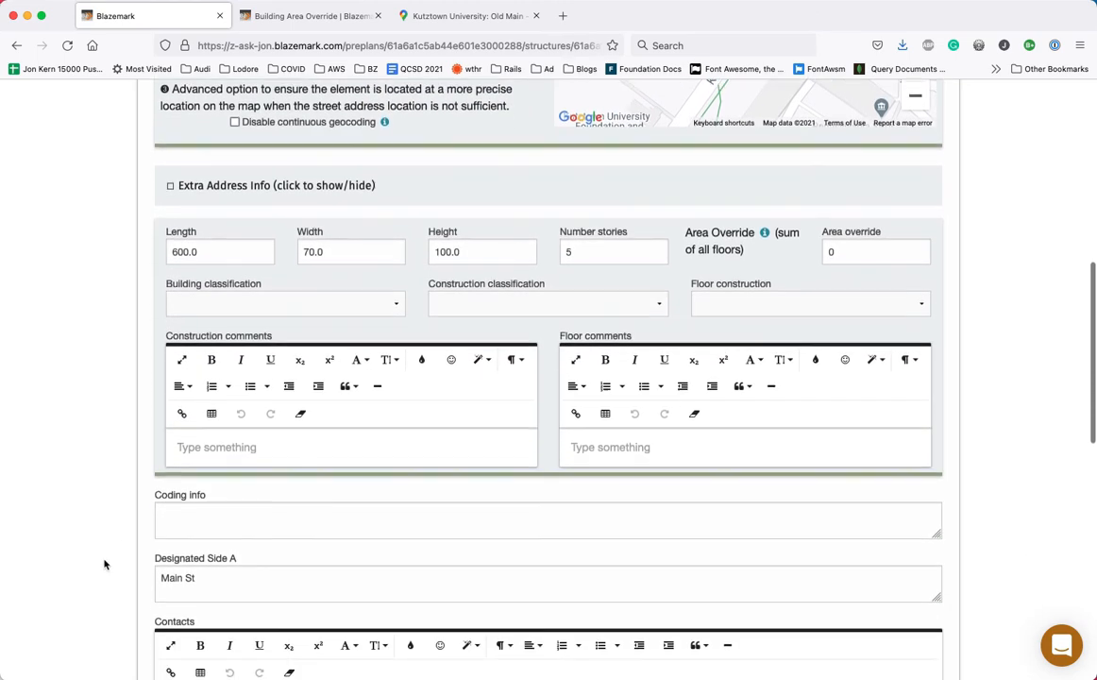
scroll(104, 564, down, 6)
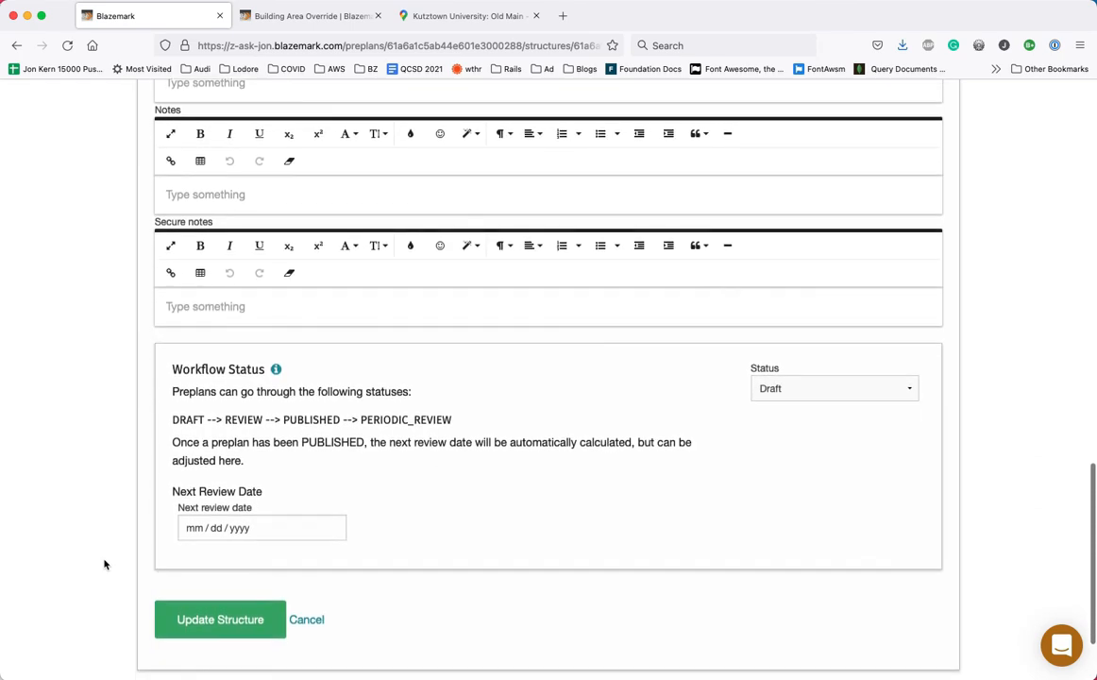
click(207, 513)
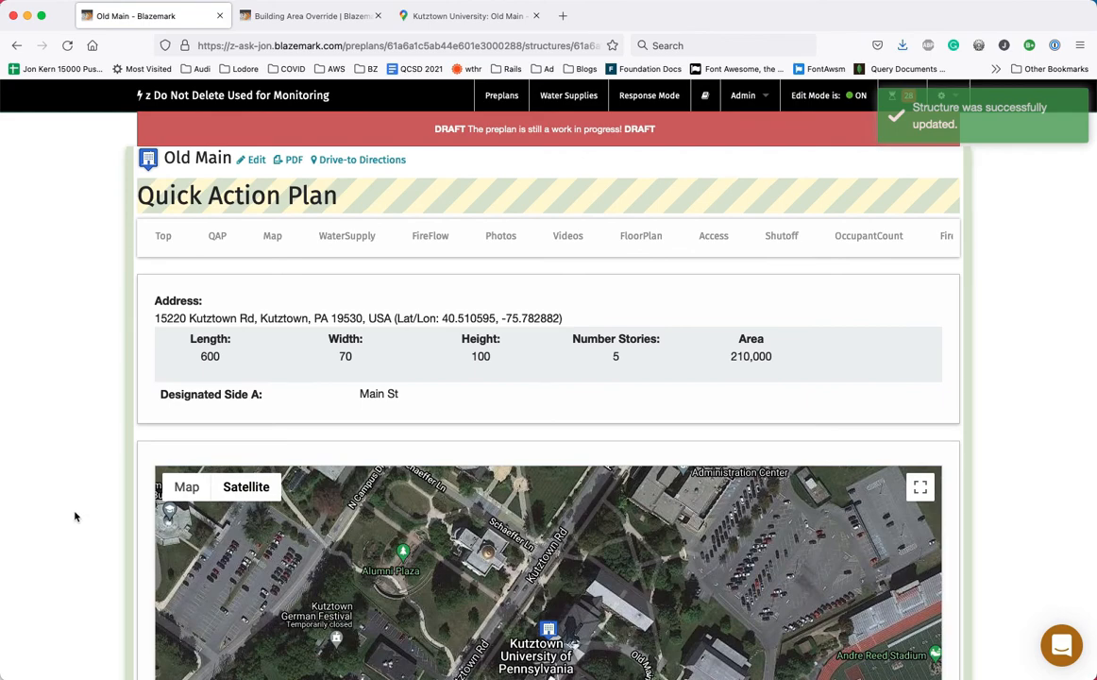
scroll(75, 517, down, 5)
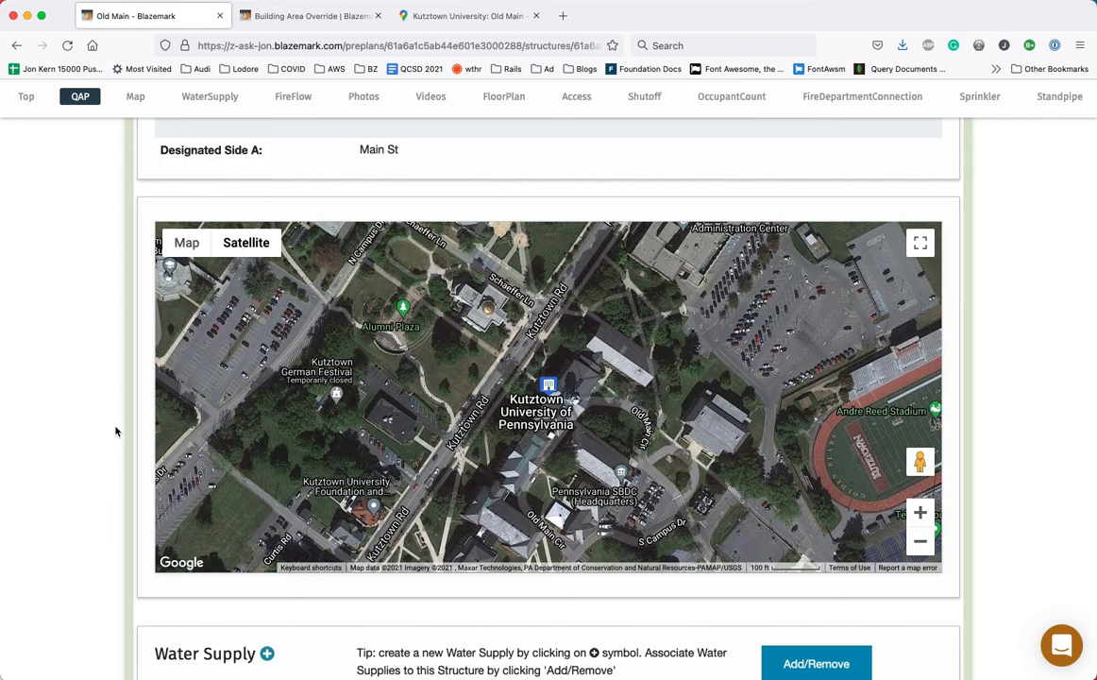
scroll(115, 431, down, 5)
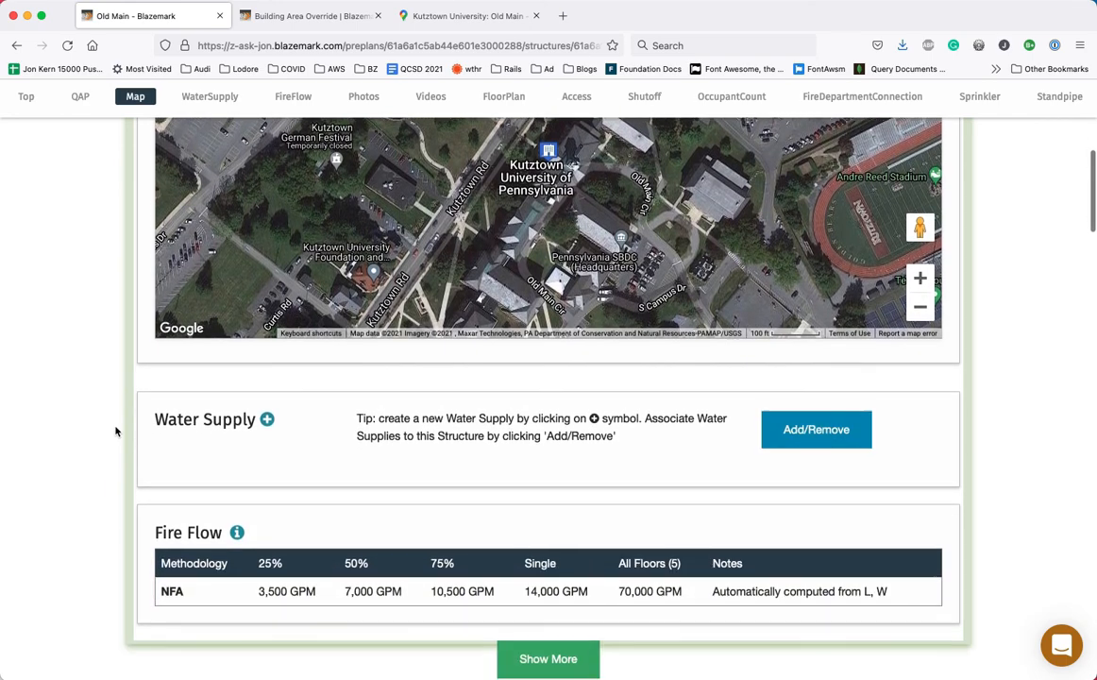
- Review Old Main's Structure Details and the additional preplan sections, from Photos, Videos and Attachments through Shutoff, Occupant Count and Fire Department Connection
scroll(115, 431, down, 1)
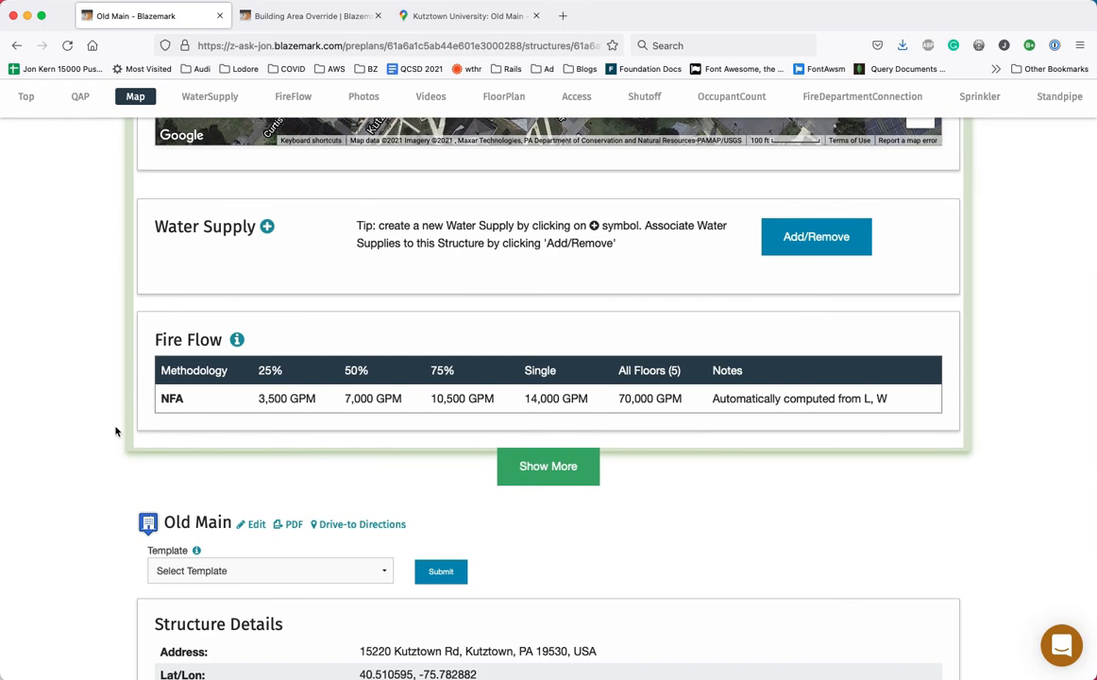
scroll(115, 432, down, 2)
scroll(115, 431, down, 5)
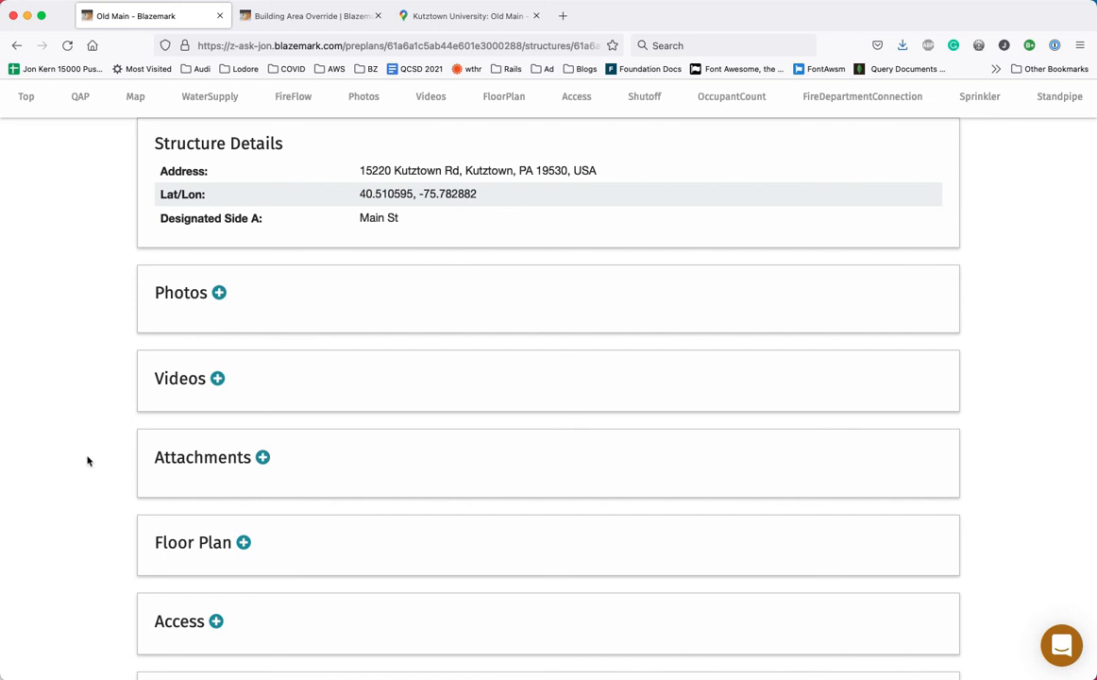
scroll(88, 460, down, 2)
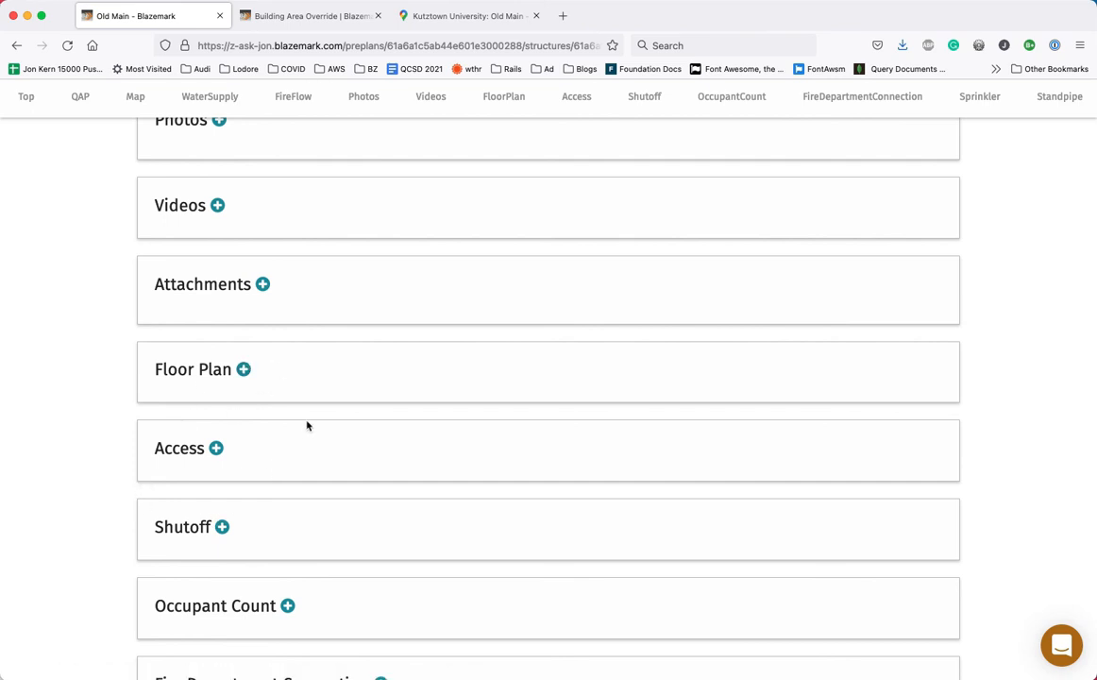
scroll(98, 535, down, 1)
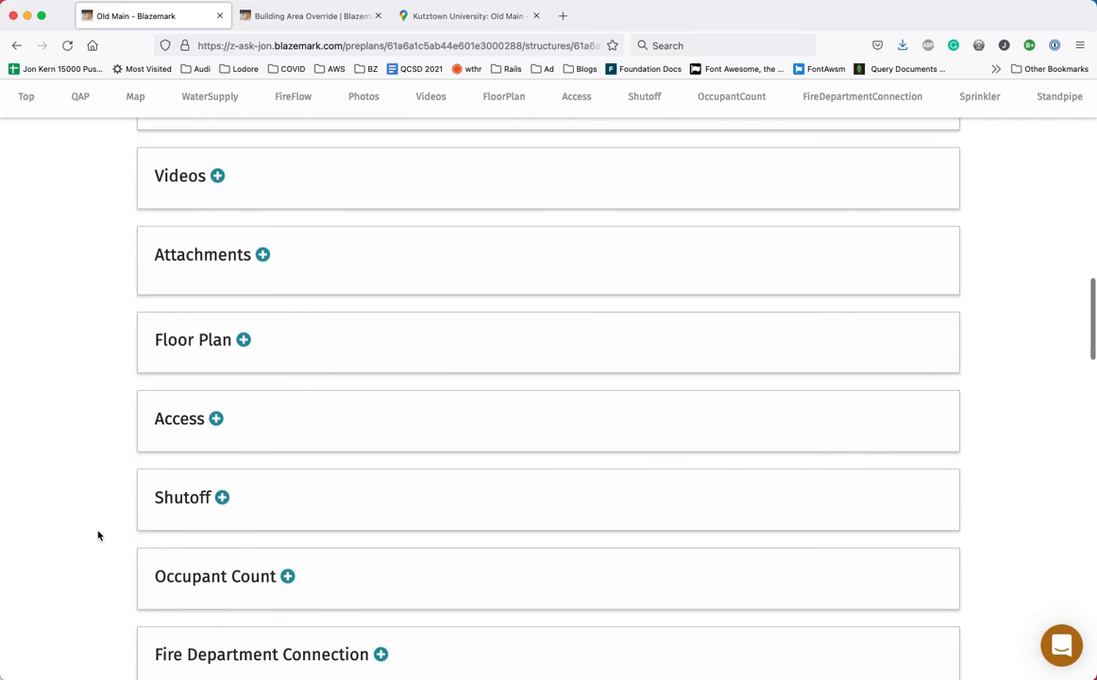
scroll(99, 535, up, 1)
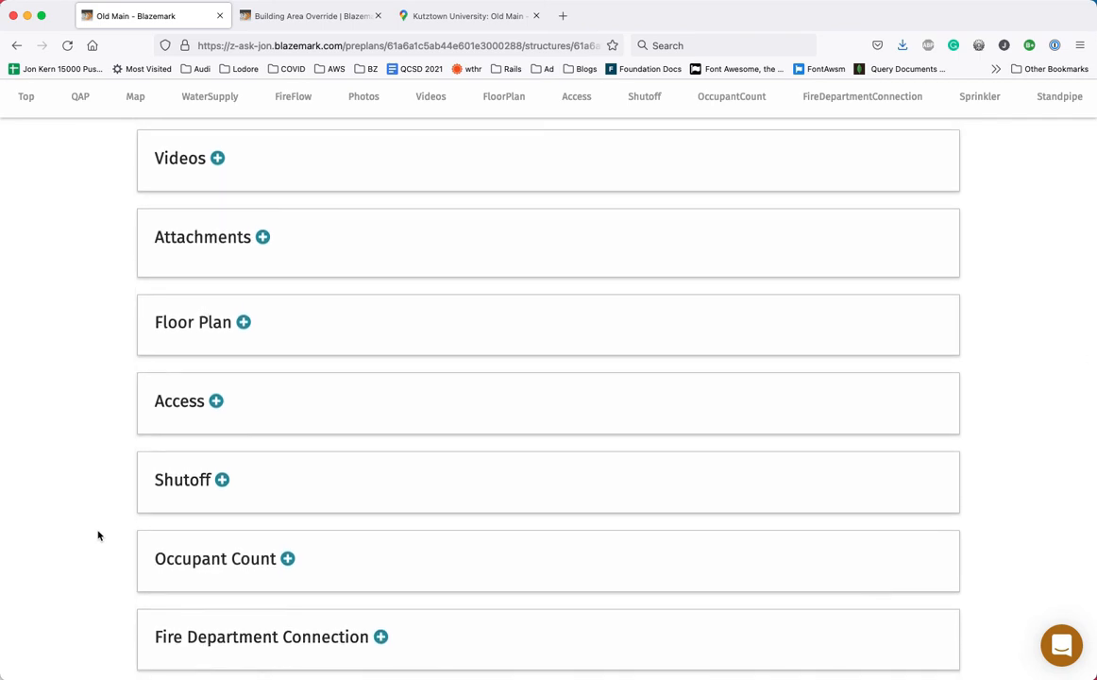
scroll(98, 534, down, 1)
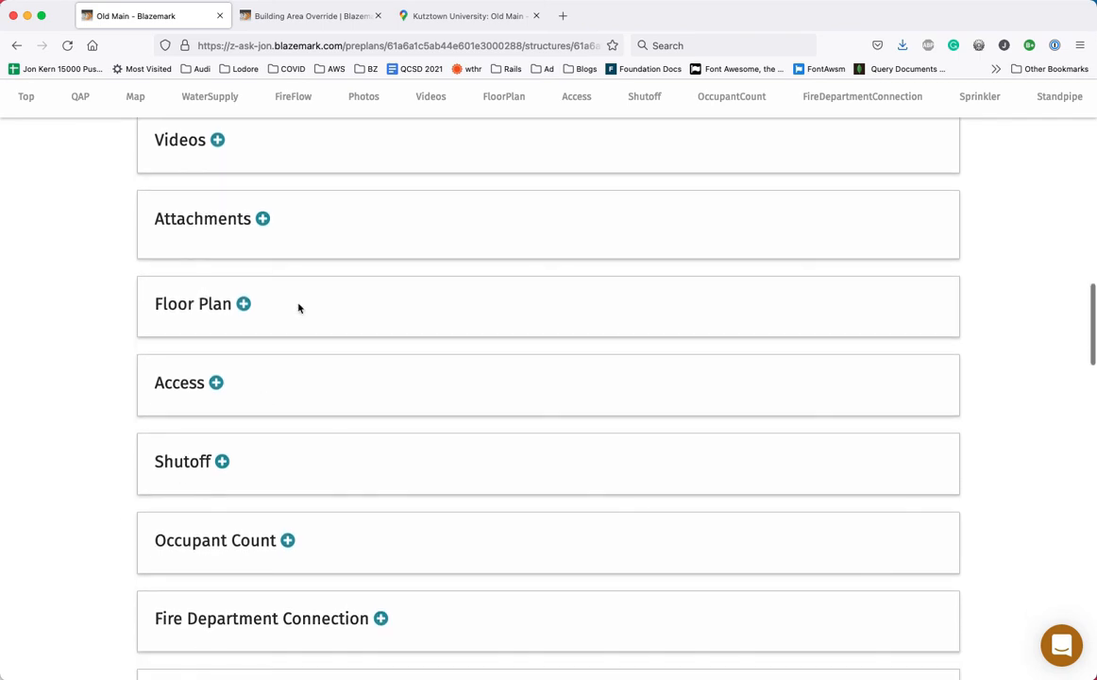